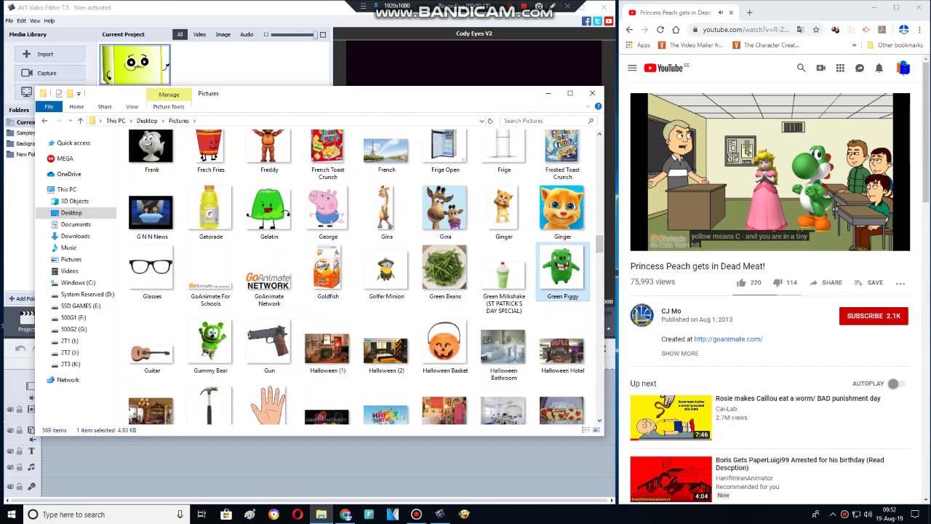
Step: Add the LIVE picture and the Gummy Bear picture from the Lynn Grantz Gets Grounded Pitchures folder to the project's media library
{"action": "key", "text": "l"}
{"action": "left_click_drag", "start_coordinate": [210, 291], "coordinate": [136, 66]}
{"action": "left_click", "coordinate": [71, 212]}
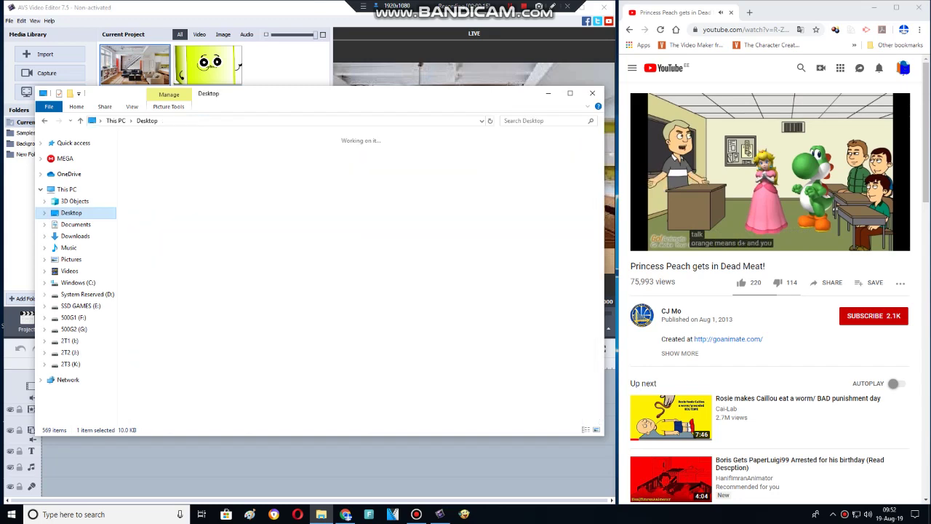
{"action": "double_click", "coordinate": [462, 163]}
{"action": "left_click_drag", "start_coordinate": [467, 157], "coordinate": [208, 65]}
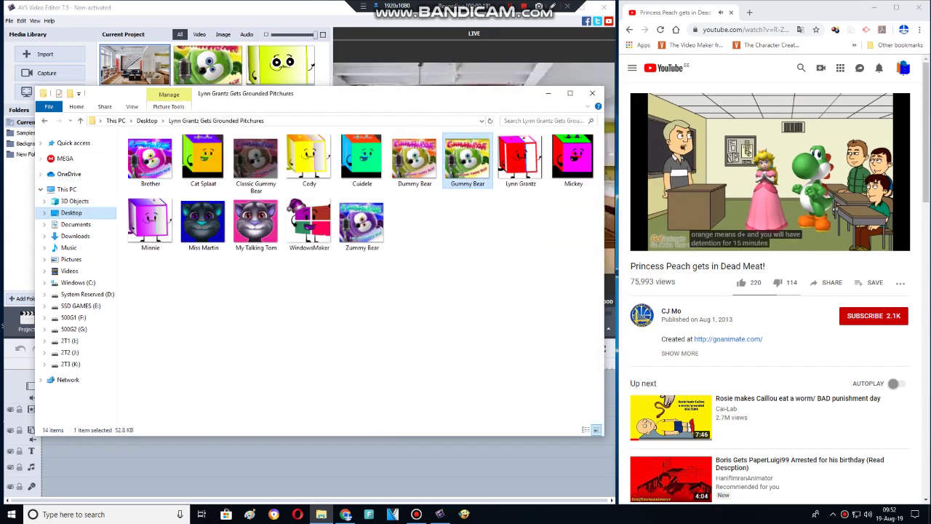
{"action": "key", "text": "BackSpace"}
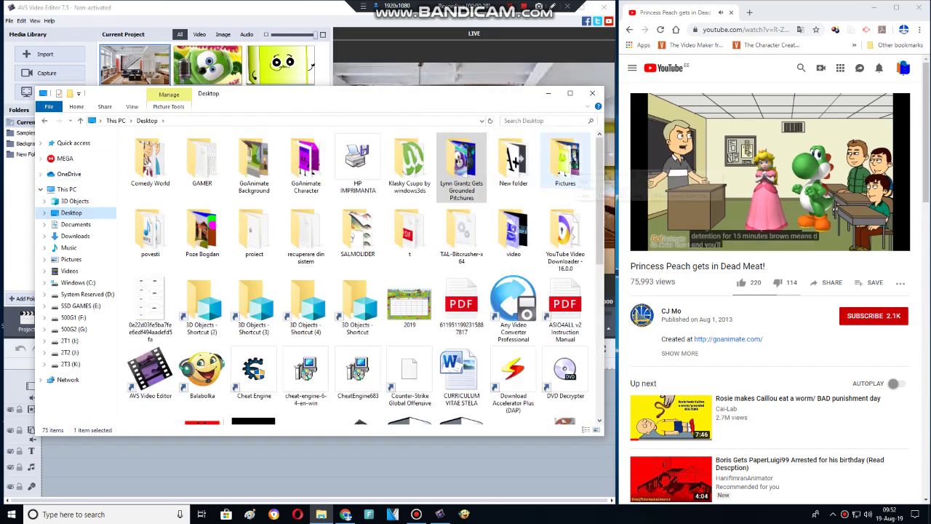
{"action": "left_click", "coordinate": [565, 162]}
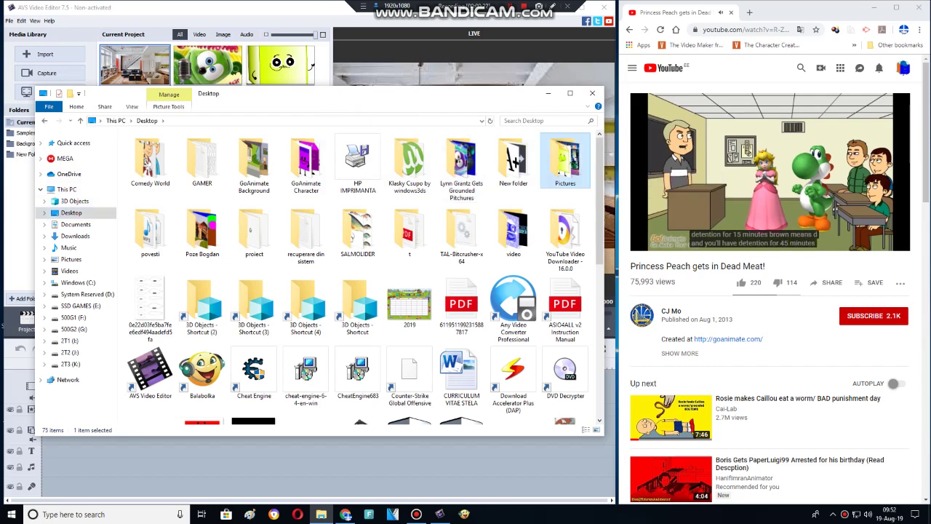
{"action": "double_click", "coordinate": [566, 161]}
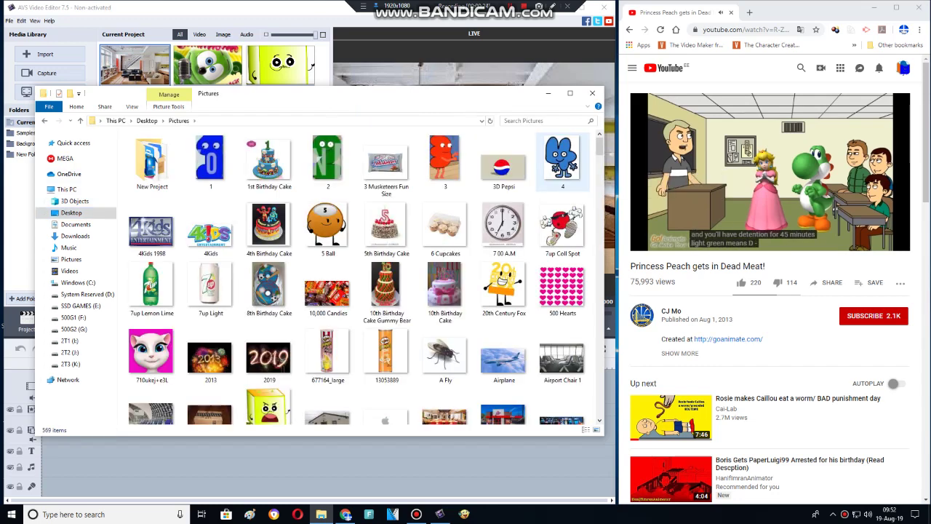
{"action": "scroll", "coordinate": [509, 139], "scroll_direction": "down", "scroll_amount": 10}
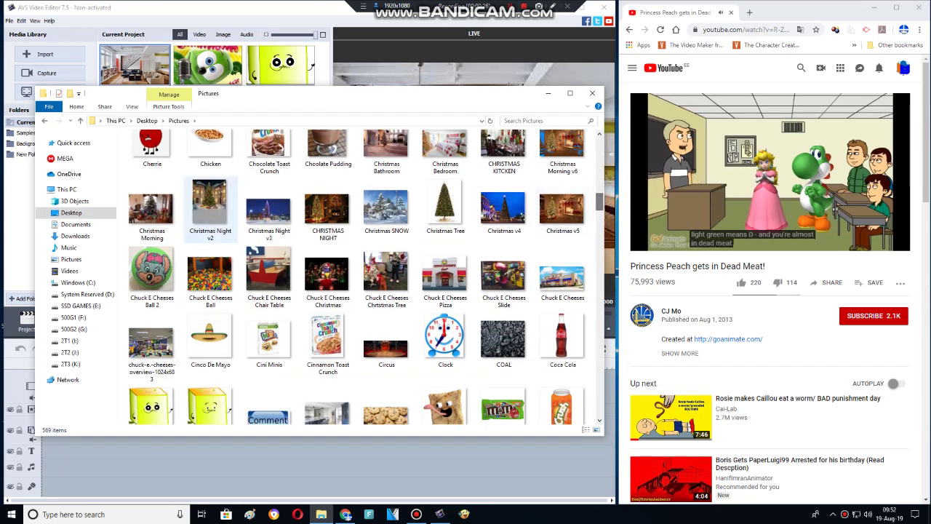
Step: Add the 1995 20th Century Fox Home Entertainment clip from the desktop's video folder to the project's media library
{"action": "left_click", "coordinate": [71, 212]}
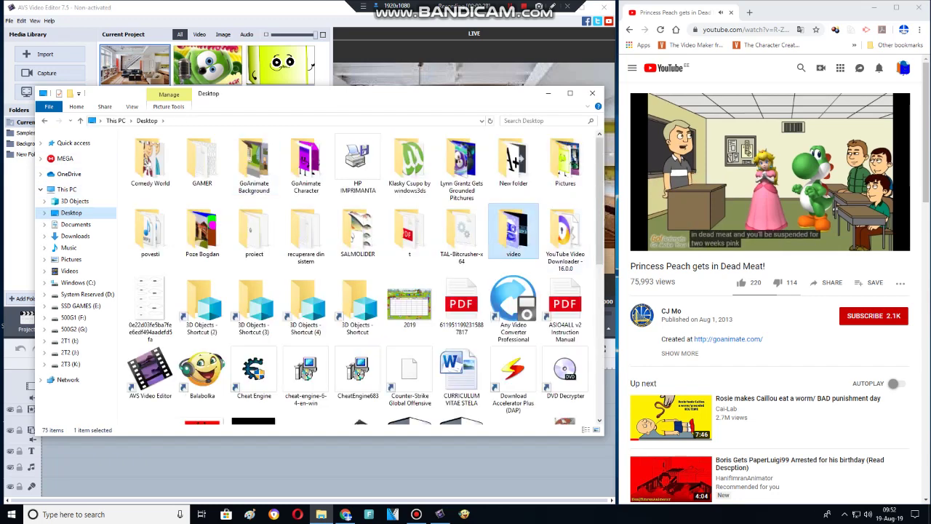
{"action": "double_click", "coordinate": [514, 232]}
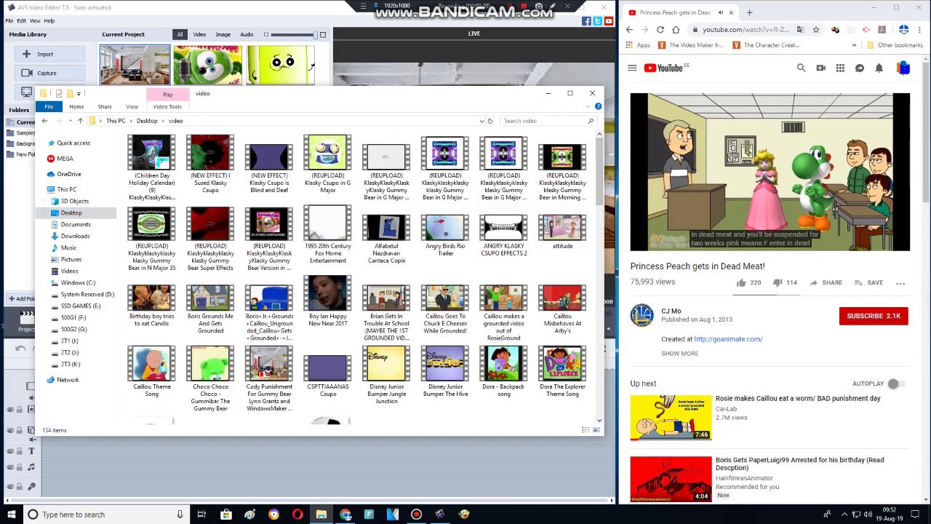
{"action": "scroll", "coordinate": [501, 182], "scroll_direction": "down", "scroll_amount": 1}
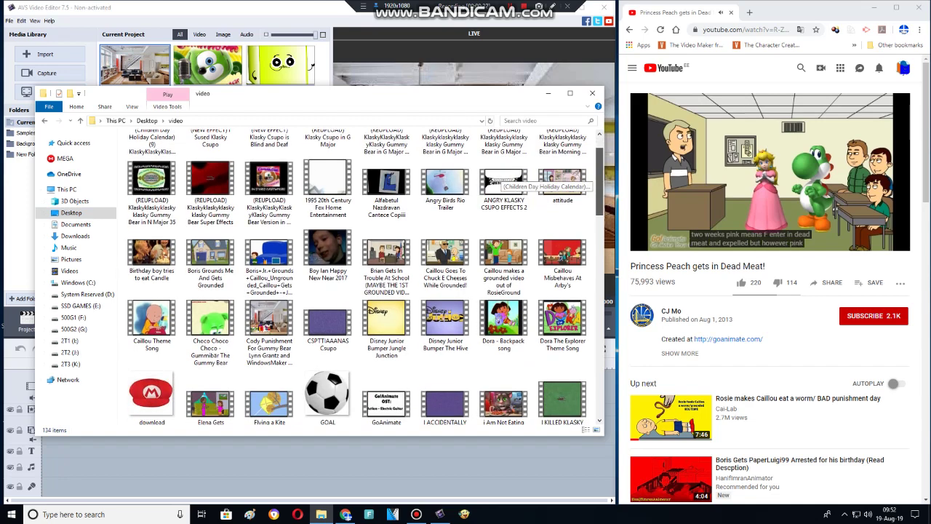
{"action": "left_click", "coordinate": [327, 185]}
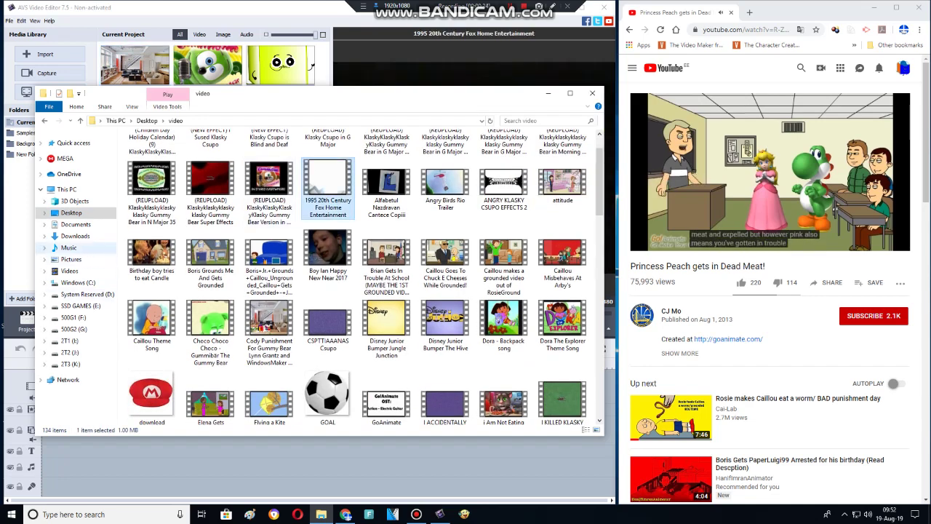
Step: In the Sdridsdj The Awesome folder on drive 2T1, rename the Cinco De Mayo Special Klasky Csupo video as cccc
{"action": "left_click", "coordinate": [69, 340]}
{"action": "double_click", "coordinate": [564, 164]}
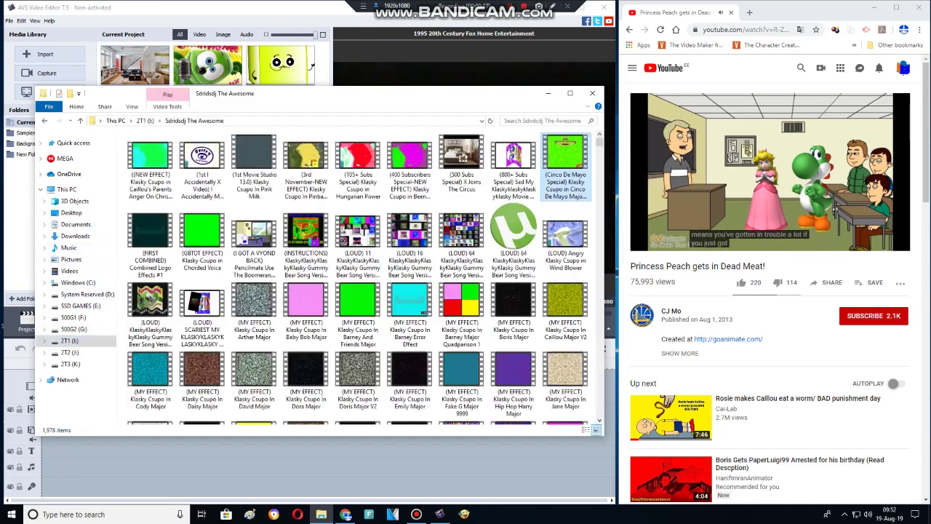
{"action": "key", "text": "F2"}
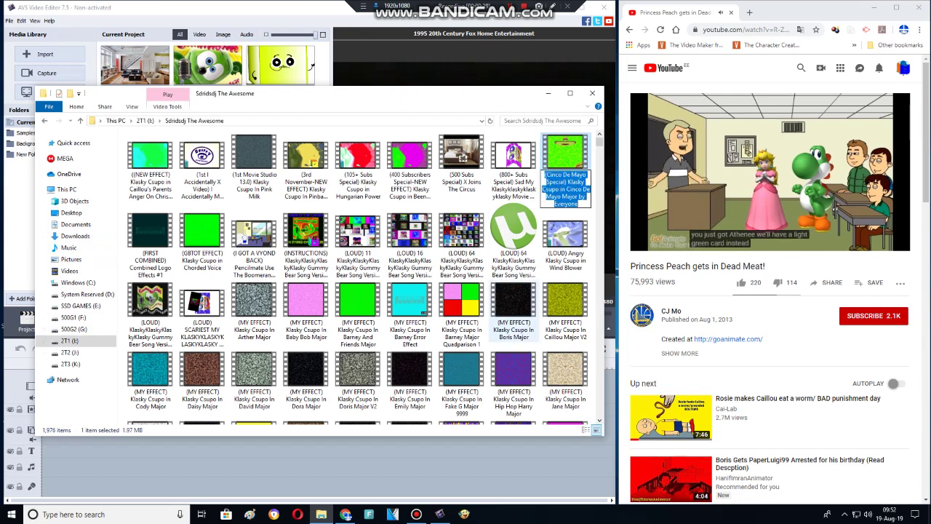
{"action": "type", "text": "cccc"}
{"action": "key", "text": "Return"}
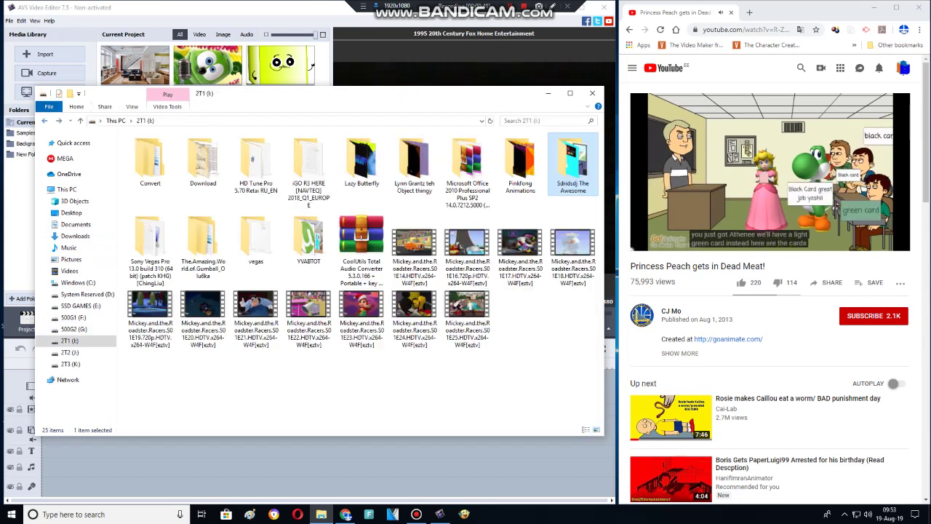
Step: Find the cccc video in the Sdridsdj The Awesome folder, play it and close the player
{"action": "key", "text": "c"}
{"action": "key", "text": "c"}
{"action": "key", "text": "c"}
{"action": "key", "text": "c"}
{"action": "key", "text": "c"}
{"action": "key", "text": "c"}
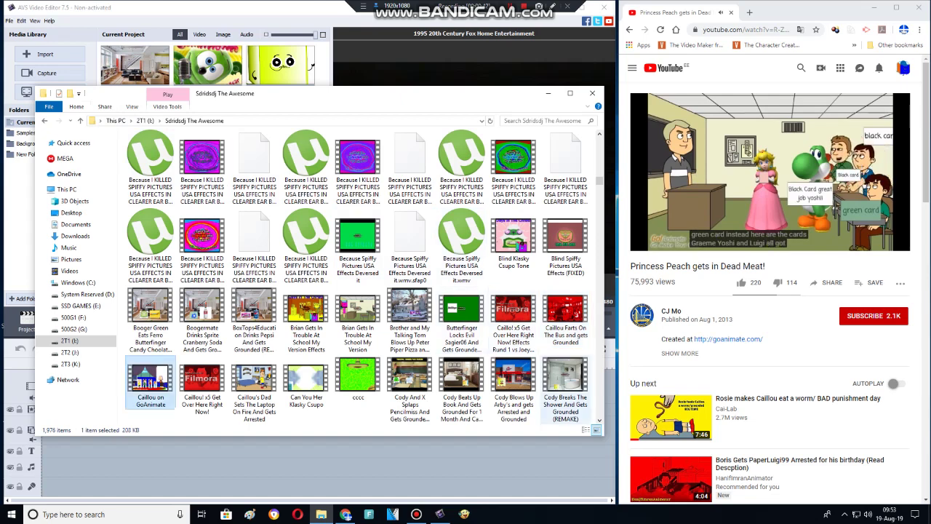
{"action": "key", "text": "c"}
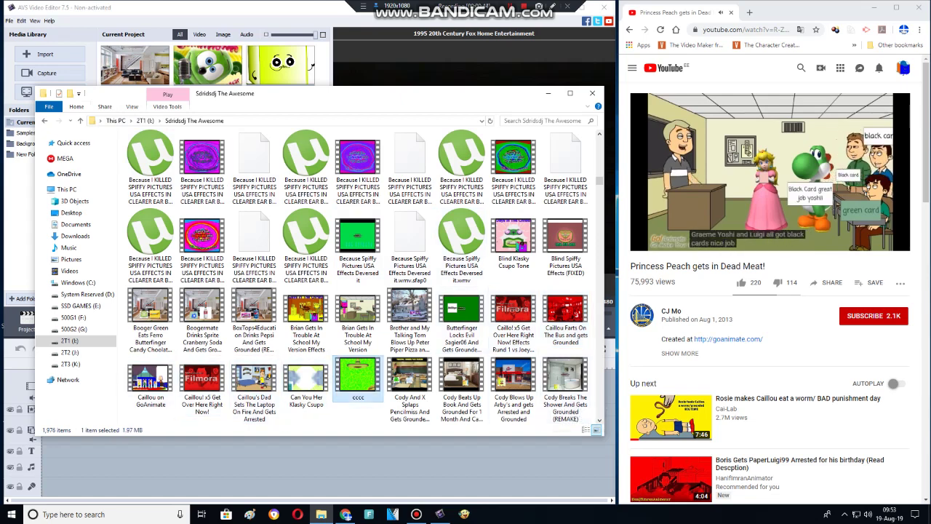
{"action": "key", "text": "Return"}
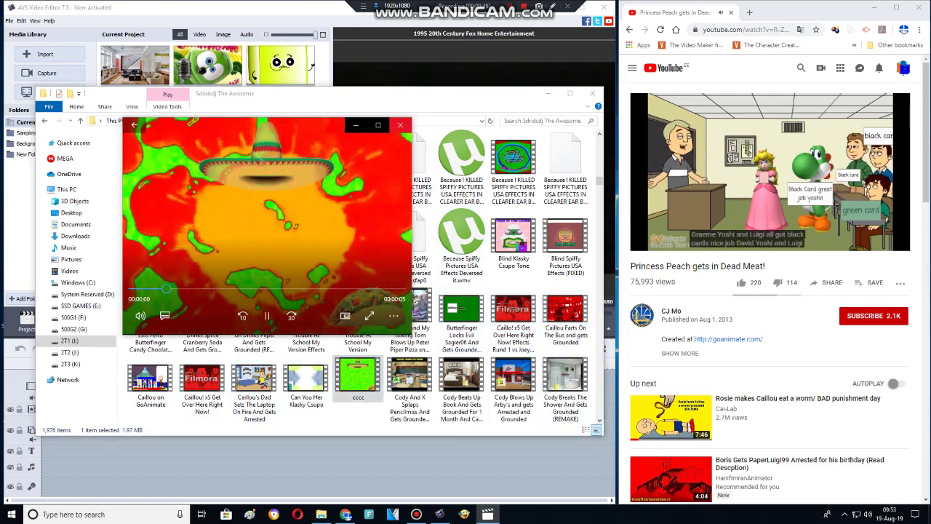
{"action": "key", "text": "alt+F4"}
Step: Find Cody Gets Grounded Intro 3 (READ DESCIPTION-REMAKE) in the Sdridsdj The Awesome folder and add it to the project's media library
{"action": "key", "text": "c"}
{"action": "key", "text": "c"}
{"action": "key", "text": "c"}
{"action": "key", "text": "c"}
{"action": "key", "text": "c"}
{"action": "key", "text": "c"}
{"action": "key", "text": "c"}
{"action": "key", "text": "c"}
{"action": "key", "text": "c"}
{"action": "key", "text": "c"}
{"action": "key", "text": "c"}
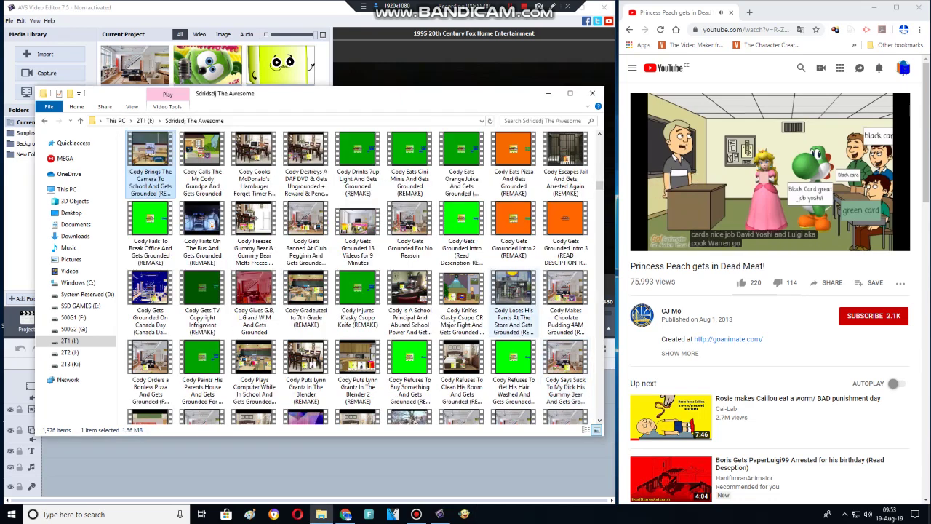
{"action": "key", "text": "c"}
{"action": "key", "text": "c"}
{"action": "key", "text": "c"}
{"action": "key", "text": "c"}
{"action": "key", "text": "c"}
{"action": "key", "text": "c"}
{"action": "key", "text": "c"}
{"action": "key", "text": "c"}
{"action": "key", "text": "c"}
{"action": "key", "text": "c"}
{"action": "key", "text": "c"}
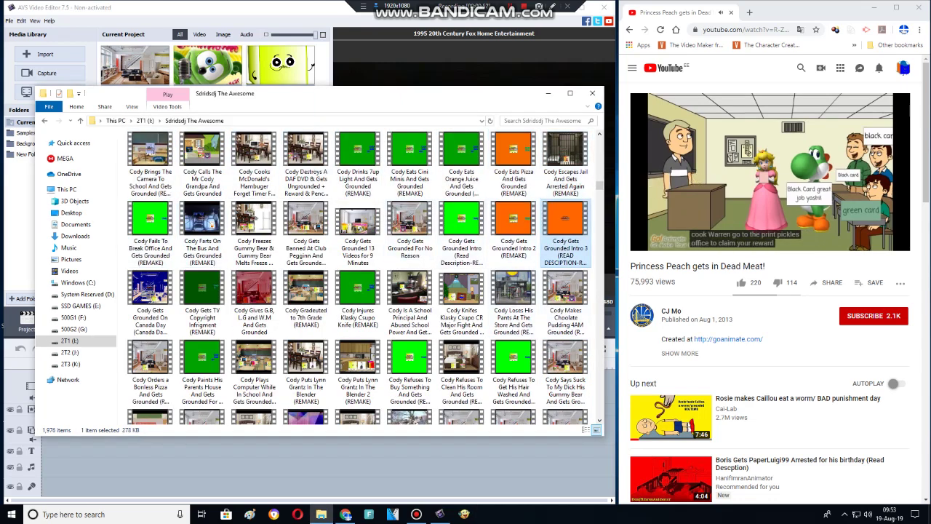
{"action": "key", "text": "Return"}
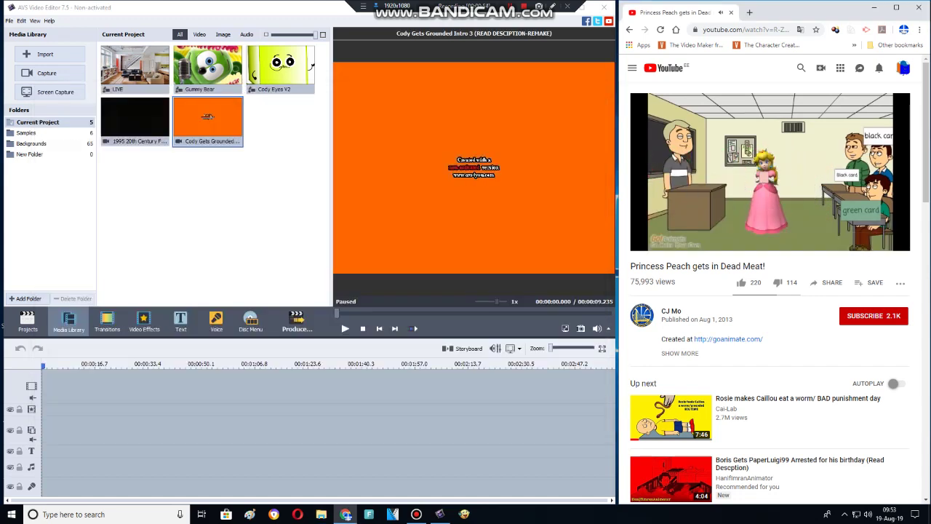
Step: Place Cody Gets Grounded Intro 3 and LIVE on the main video track, with Cody Eyes V2 as an overlay spanning the LIVE clip
{"action": "left_click_drag", "start_coordinate": [208, 120], "coordinate": [120, 413]}
{"action": "left_click_drag", "start_coordinate": [134, 69], "coordinate": [133, 415]}
{"action": "left_click_drag", "start_coordinate": [280, 69], "coordinate": [426, 451]}
{"action": "left_click", "coordinate": [73, 426]}
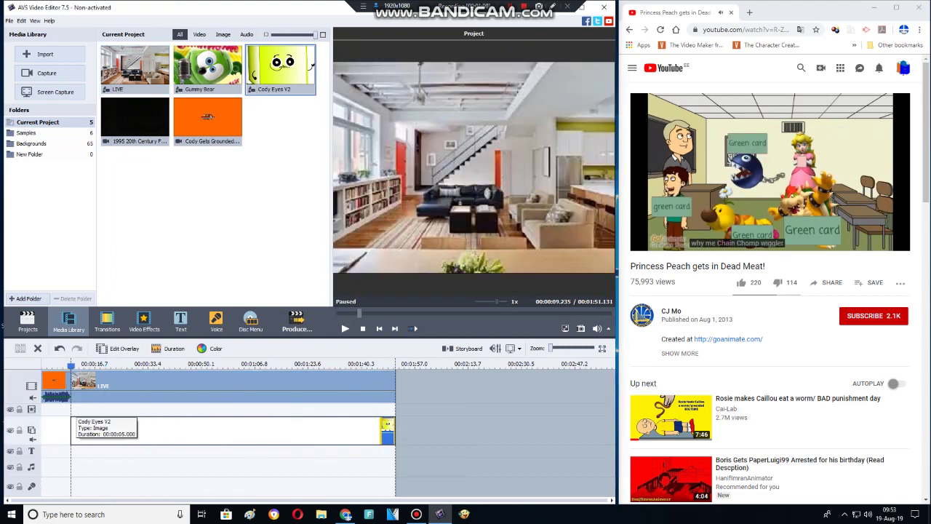
Step: Shrink the Cody Eyes V2 overlay and move it to the lower left of the room, in front of the sofa
{"action": "right_click", "coordinate": [73, 425]}
{"action": "left_click", "coordinate": [87, 466]}
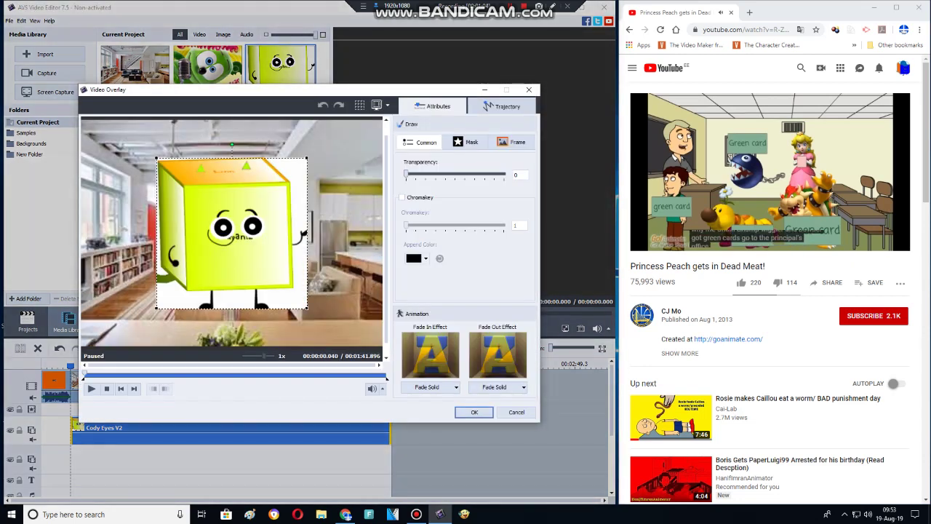
{"action": "left_click_drag", "start_coordinate": [231, 231], "coordinate": [183, 274]}
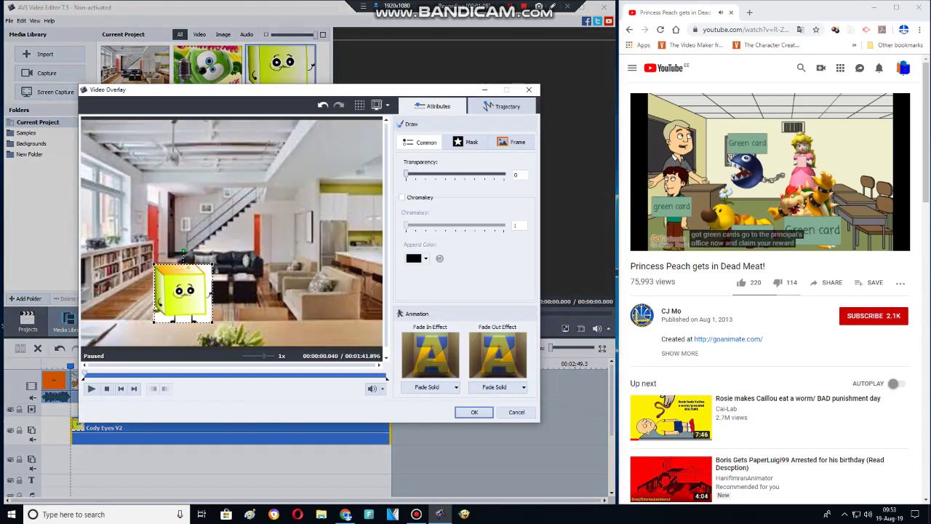
{"action": "key", "text": "Return"}
Step: Pause the YouTube video and record a voice clip of about 3.8 seconds from the start of the LIVE clip
{"action": "left_click", "coordinate": [180, 320]}
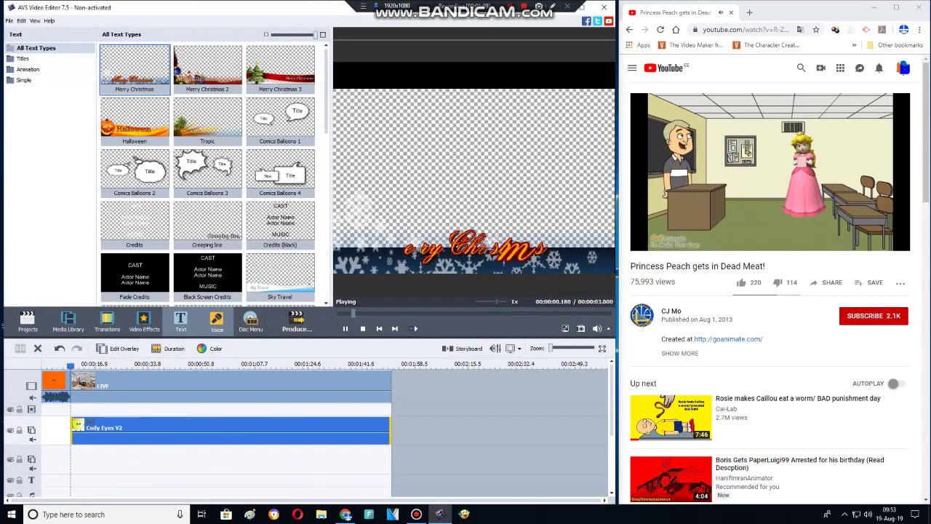
{"action": "left_click", "coordinate": [216, 320]}
{"action": "left_click", "coordinate": [770, 172]}
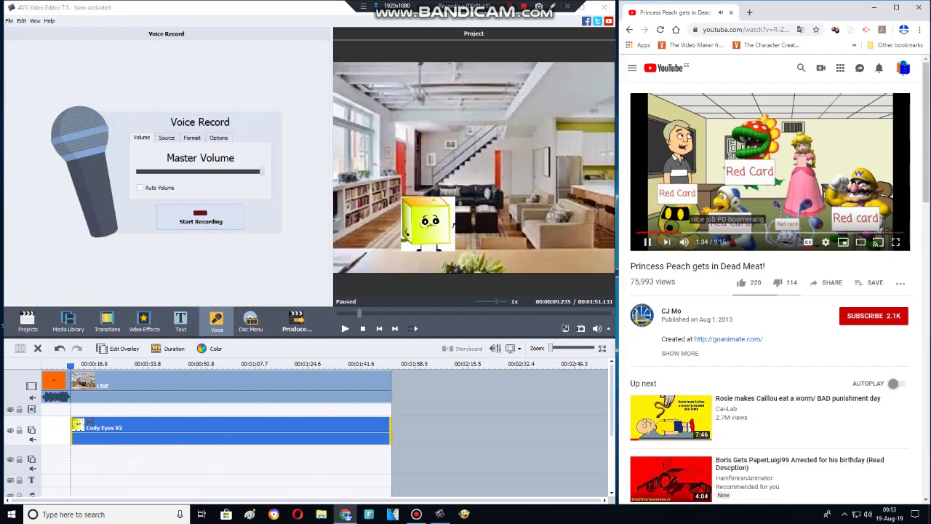
{"action": "left_click", "coordinate": [200, 217]}
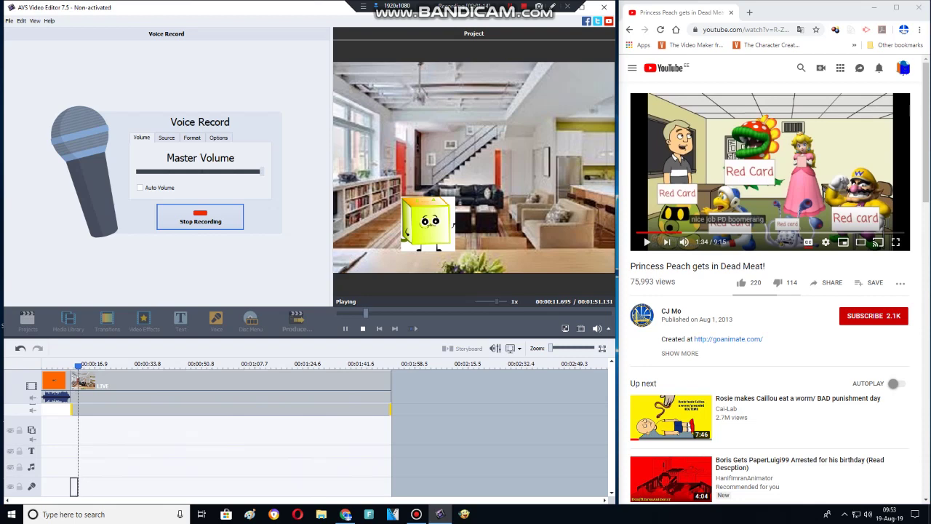
{"action": "key", "text": "space"}
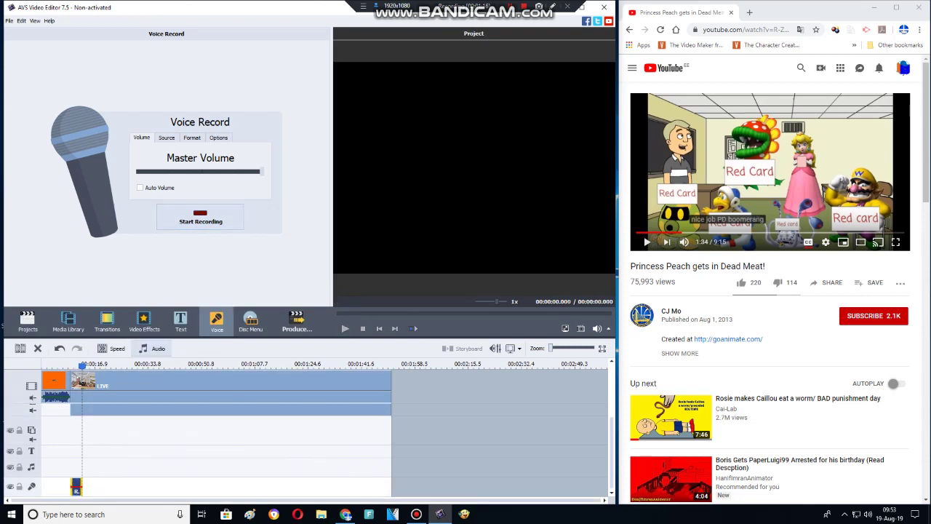
Step: Apply Pitch Shift with a rate of 75 to the first voice recording
{"action": "double_click", "coordinate": [77, 487]}
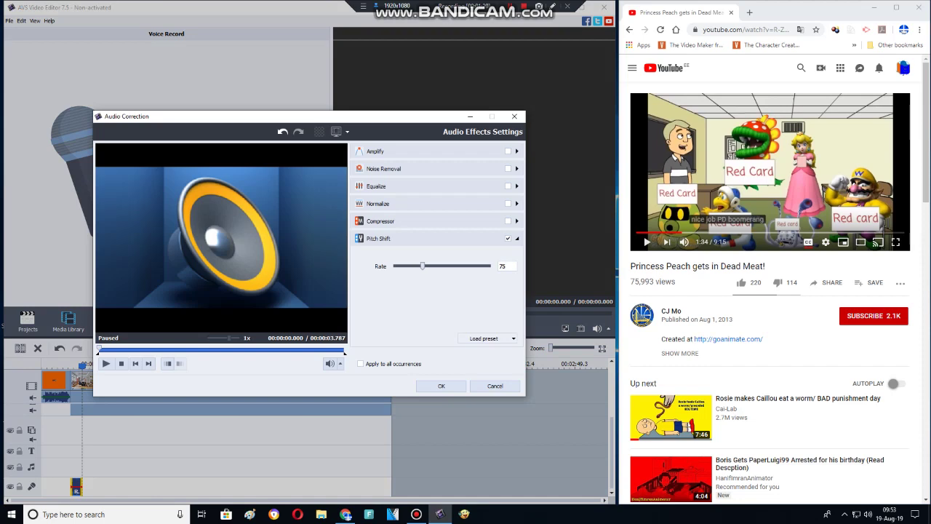
{"action": "key", "text": "Return"}
Step: Overlay the 1995 20th Century Fox clip after the first voice recording, shrunk and placed just right of the Cody character
{"action": "left_click", "coordinate": [69, 323]}
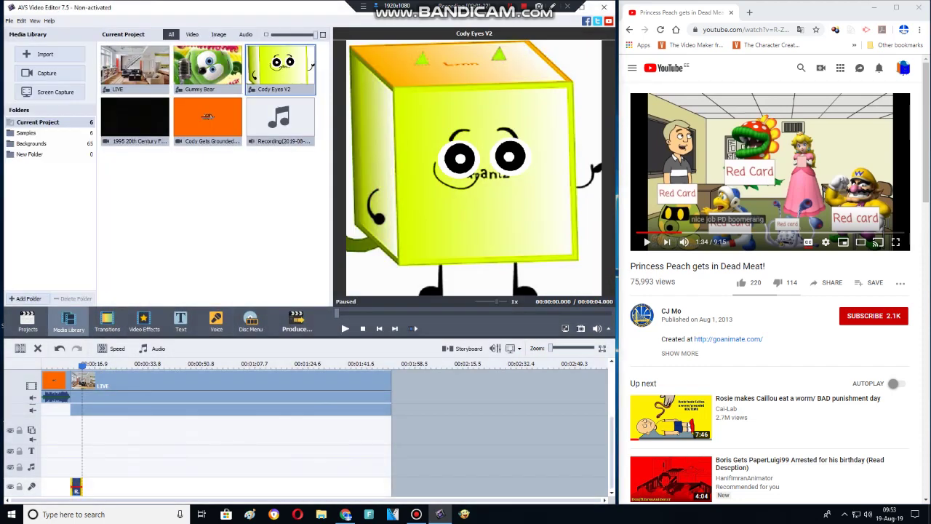
{"action": "left_click_drag", "start_coordinate": [136, 120], "coordinate": [94, 466]}
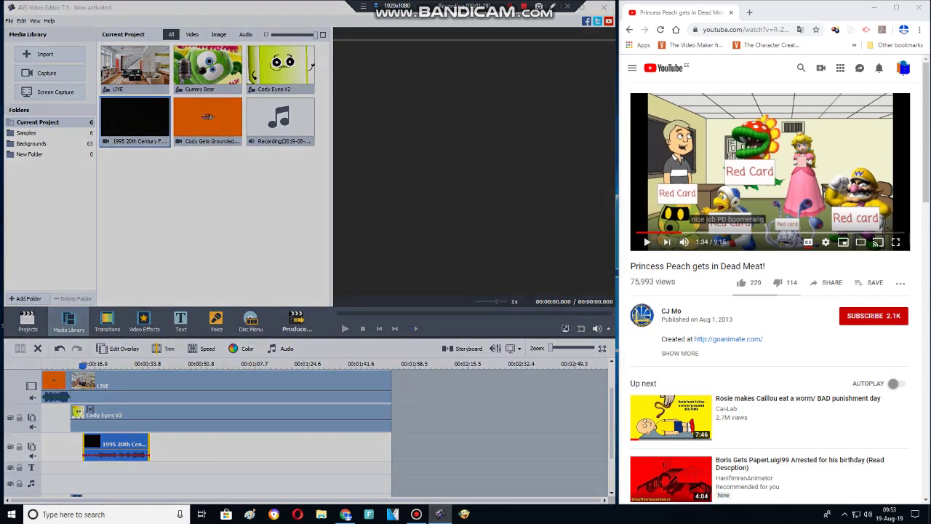
{"action": "mouse_move", "coordinate": [440, 515]}
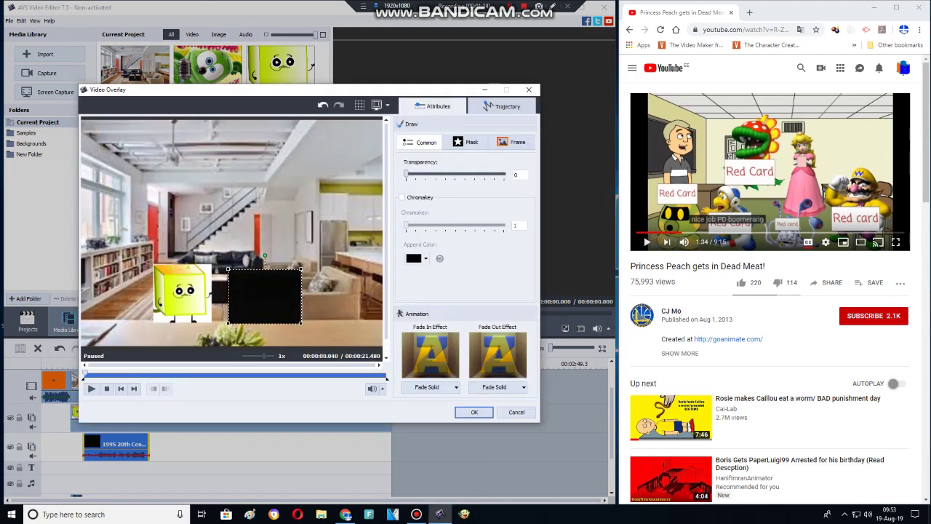
{"action": "key", "text": "Return"}
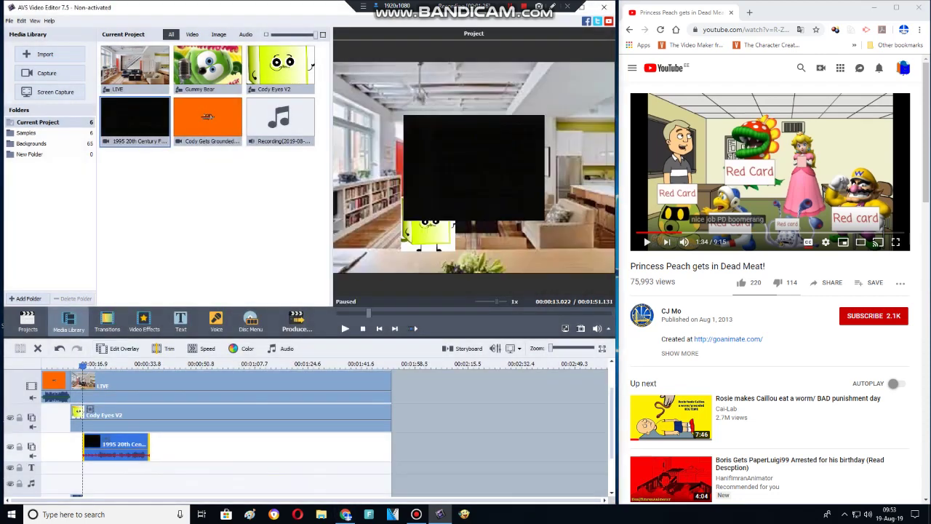
Step: Record a second voice clip of about 4.7 seconds starting at the end of the 1995 20th Century Fox overlay
{"action": "left_click_drag", "start_coordinate": [82, 364], "coordinate": [149, 364]}
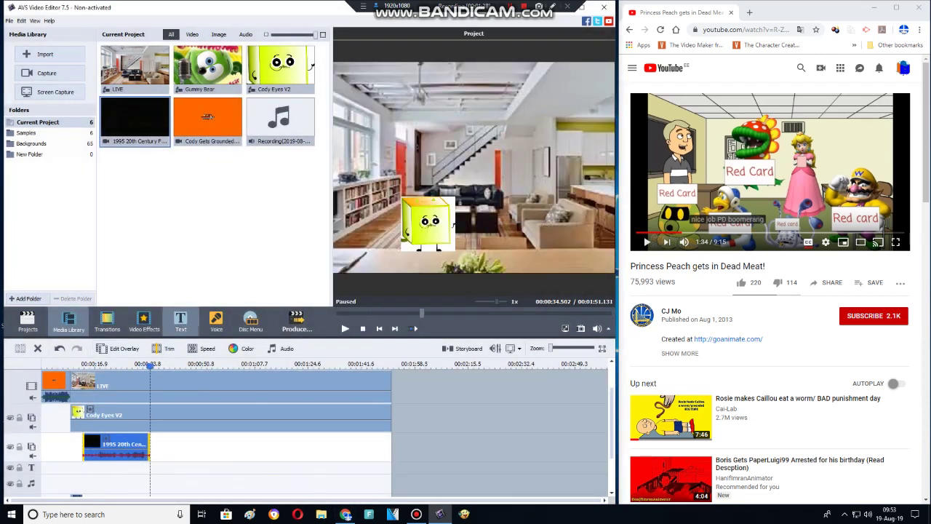
{"action": "left_click", "coordinate": [216, 320]}
{"action": "left_click", "coordinate": [200, 217]}
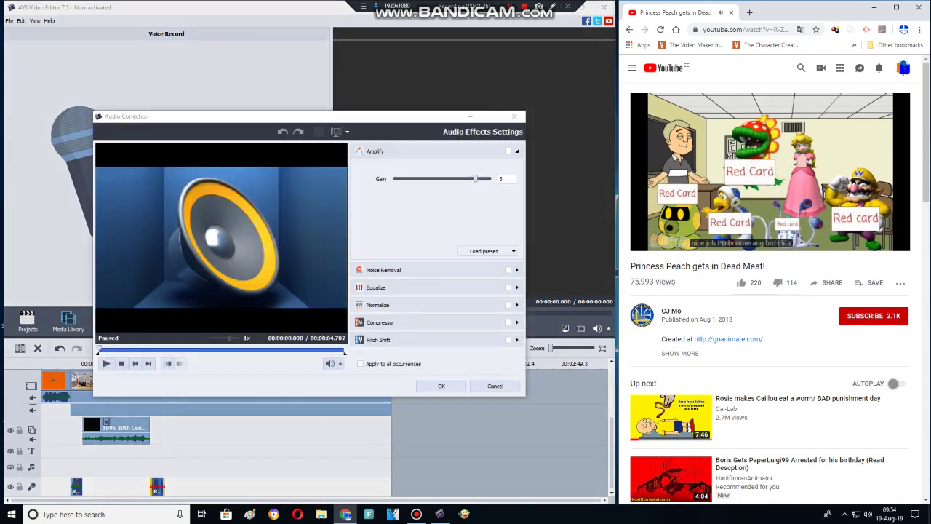
Step: Apply Pitch Shift with a rate of 75 to the second voice recording
{"action": "key", "text": "Left"}
{"action": "key", "text": "Left"}
{"action": "key", "text": "Left"}
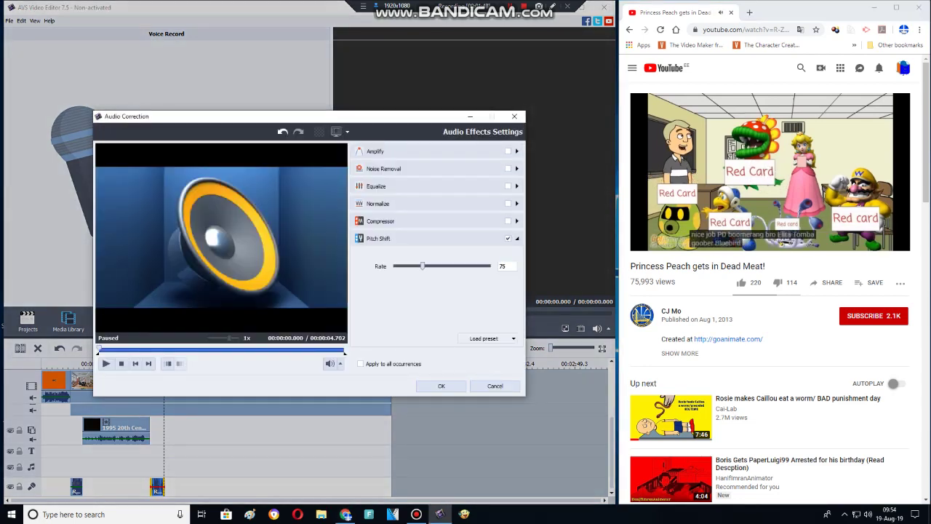
{"action": "key", "text": "Return"}
Step: Overlay the Gummy Bear image from the end of the second voice clip to the background's end, shrunk and placed right of Cody
{"action": "left_click", "coordinate": [69, 323]}
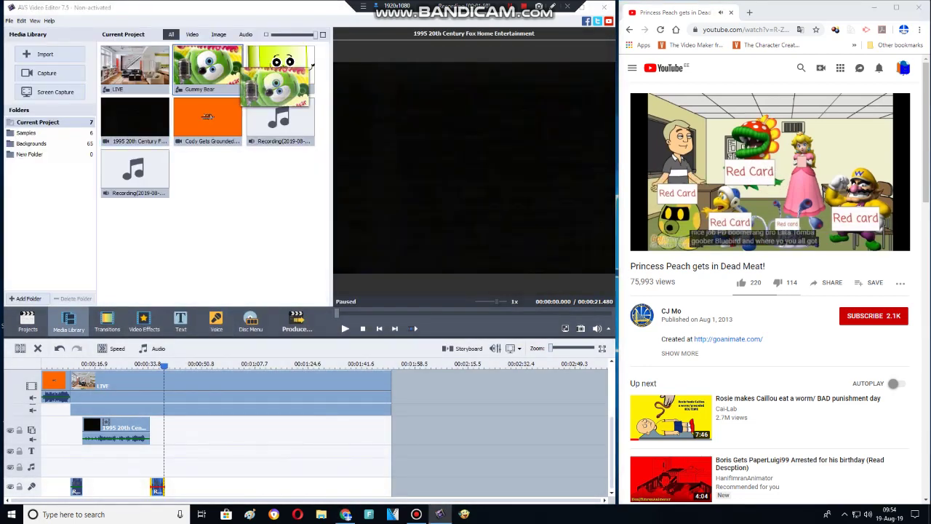
{"action": "left_click_drag", "start_coordinate": [446, 502], "coordinate": [382, 445]}
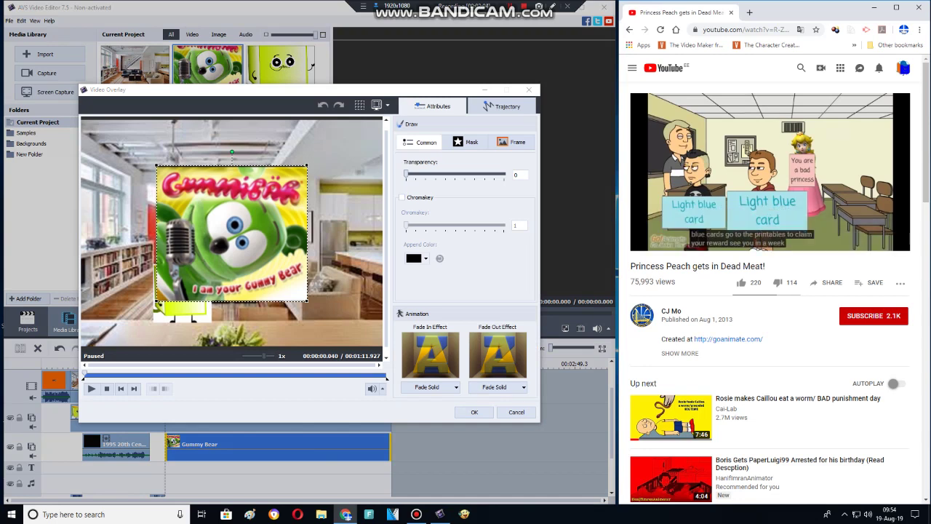
{"action": "left_click_drag", "start_coordinate": [307, 300], "coordinate": [247, 218]}
{"action": "left_click_drag", "start_coordinate": [218, 189], "coordinate": [272, 289]}
{"action": "key", "text": "Return"}
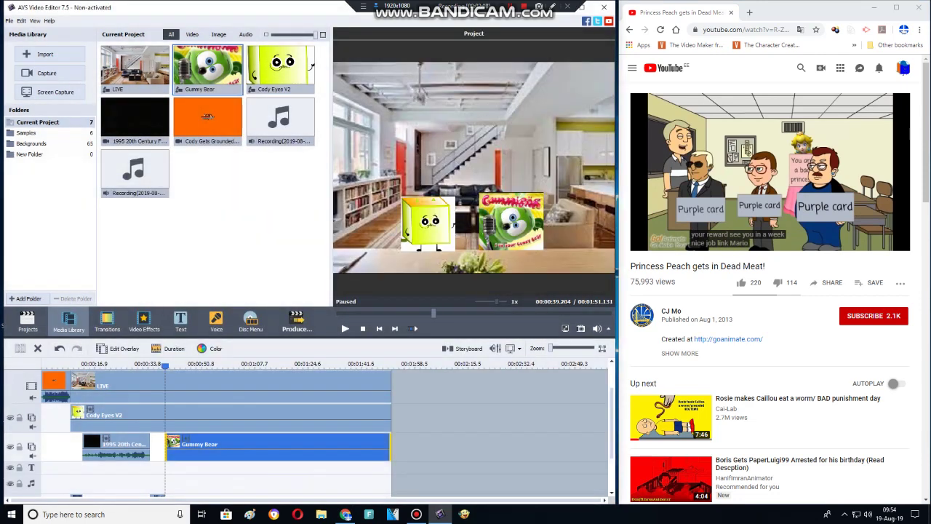
Step: Set the hue of the Gummy Bear overlay to -20 in its color correction
{"action": "left_click", "coordinate": [205, 348]}
{"action": "left_click", "coordinate": [497, 315]}
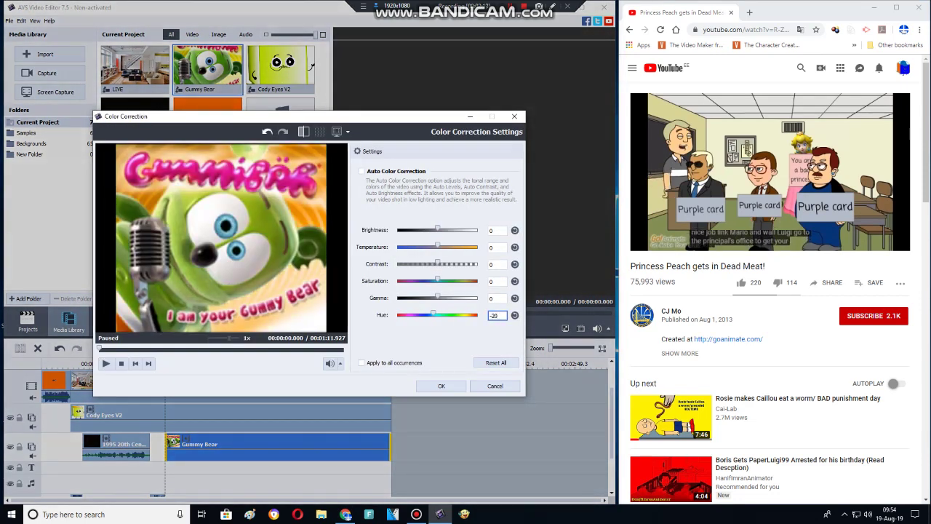
{"action": "key", "text": "Return"}
Step: Record a third voice clip of about 11.7 seconds starting at the Gummy Bear overlay, replacing a discarded first take
{"action": "left_click", "coordinate": [216, 320]}
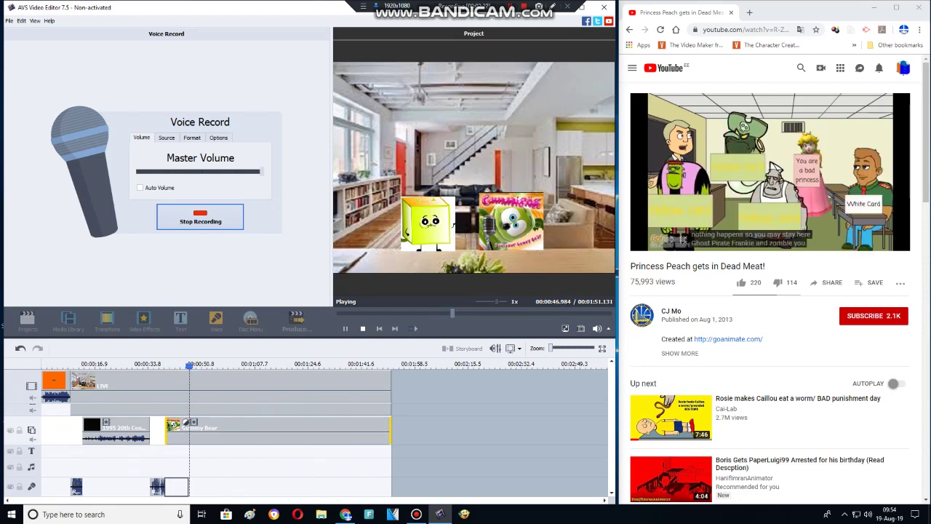
{"action": "key", "text": "space"}
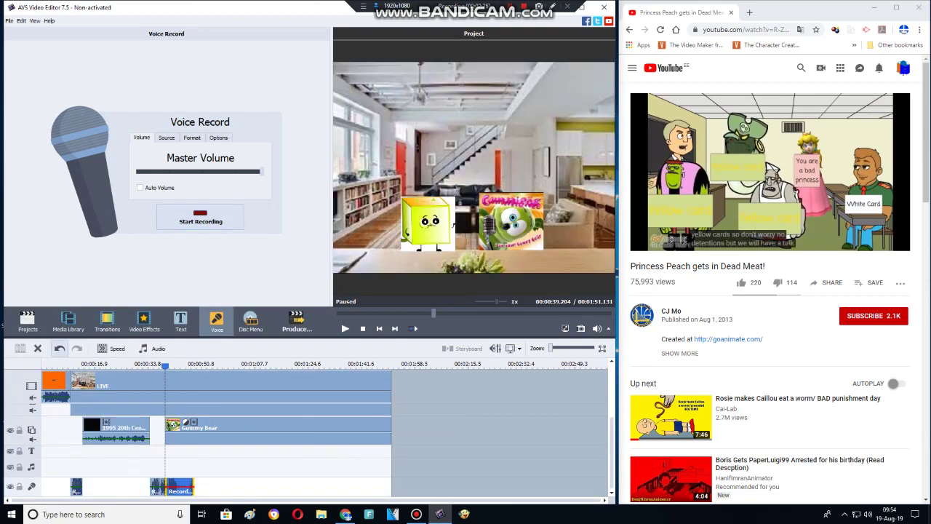
{"action": "key", "text": "space"}
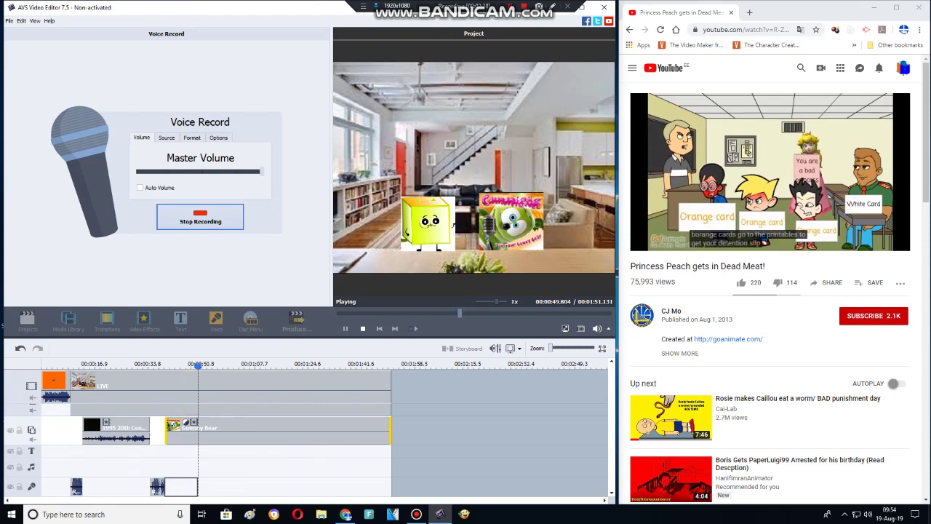
{"action": "left_click", "coordinate": [200, 217]}
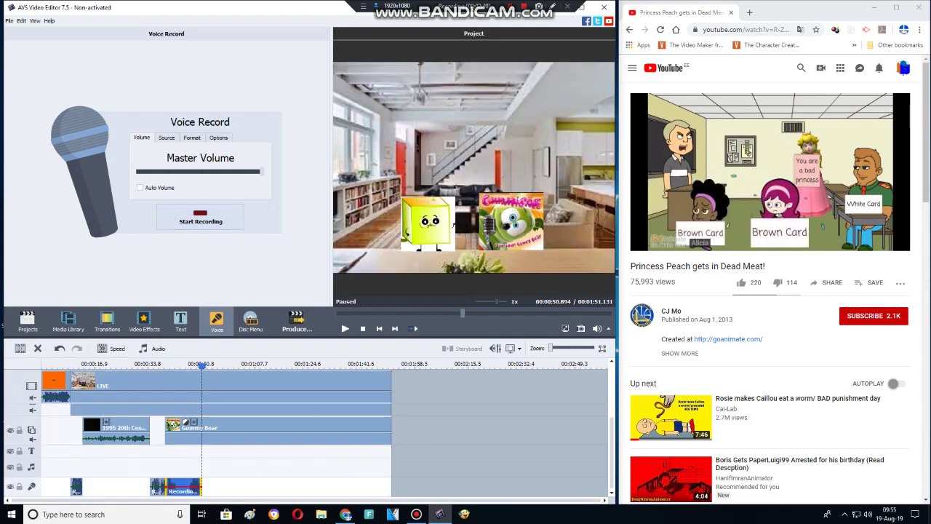
Step: Record a fourth voice clip of about 4.1 seconds after the third and apply Pitch Shift with a rate of 75
{"action": "left_click", "coordinate": [200, 217]}
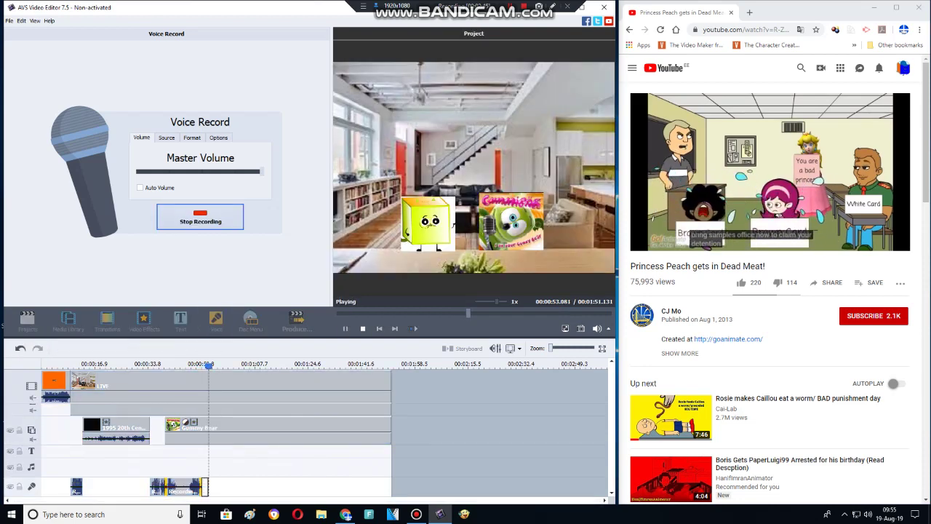
{"action": "left_click", "coordinate": [200, 217]}
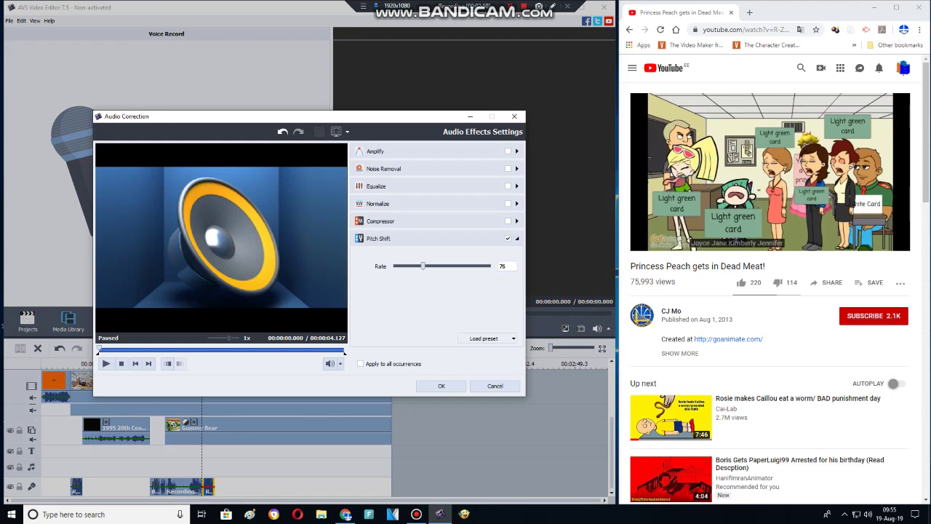
{"action": "key", "text": "Left"}
{"action": "key", "text": "Return"}
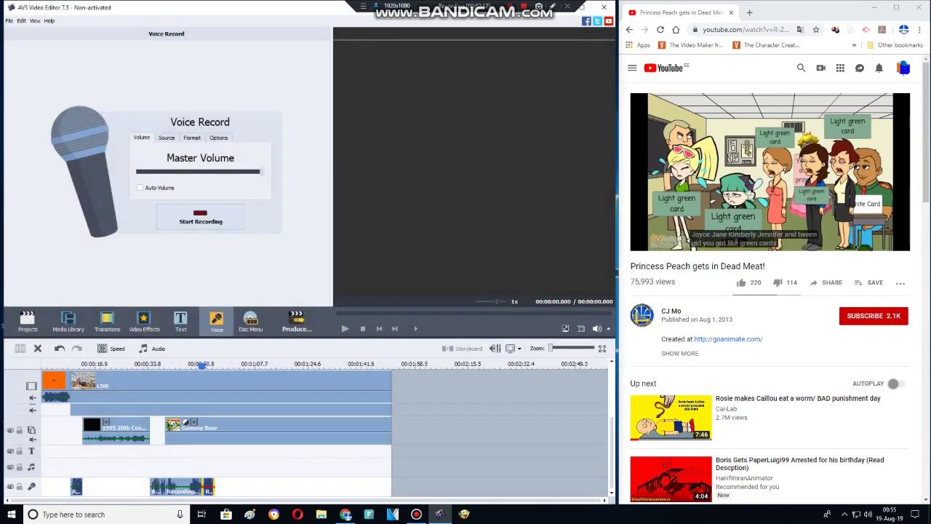
Step: Record a fifth voice clip of about 5.2 seconds after the fourth and trim the Cody Eyes V2 overlay to its end
{"action": "key", "text": "space"}
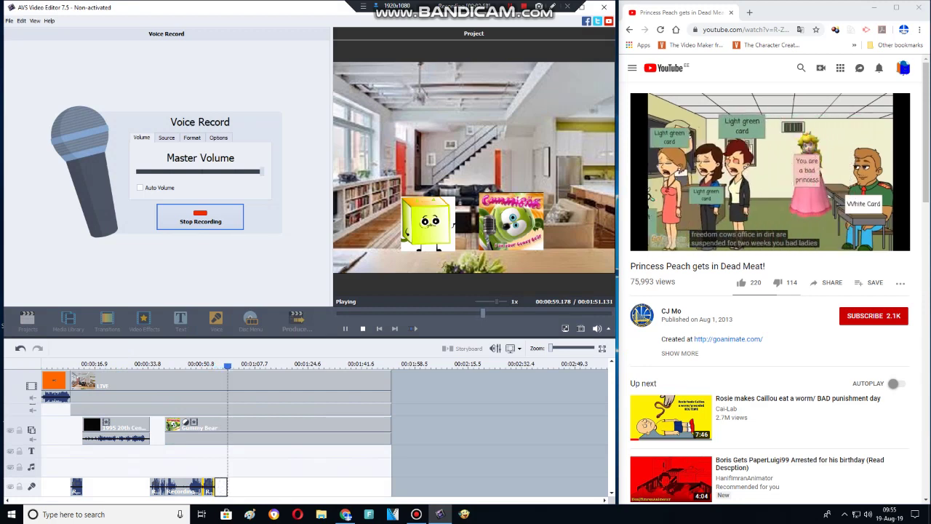
{"action": "key", "text": "space"}
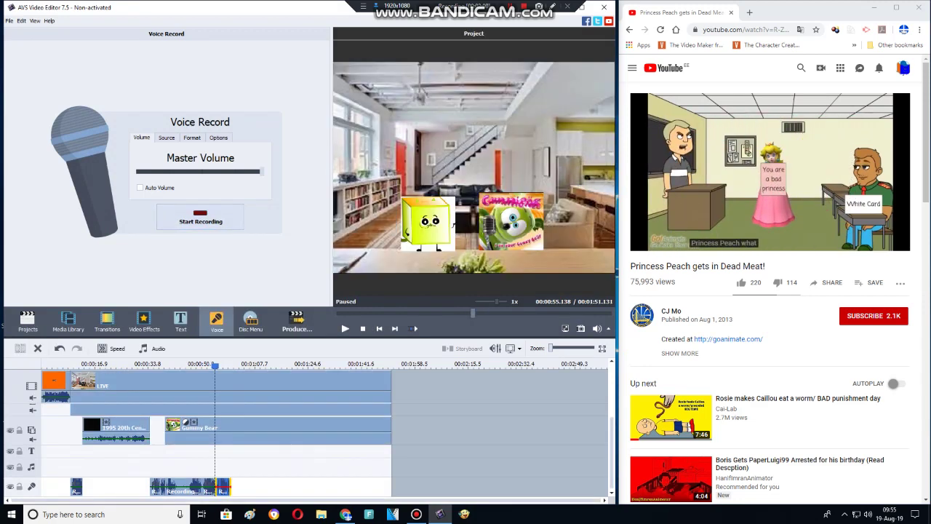
Step: Record a sixth voice clip of about 2.1 seconds from the end of the Cody overlay and apply Pitch Shift with a rate of 76
{"action": "key", "text": "space"}
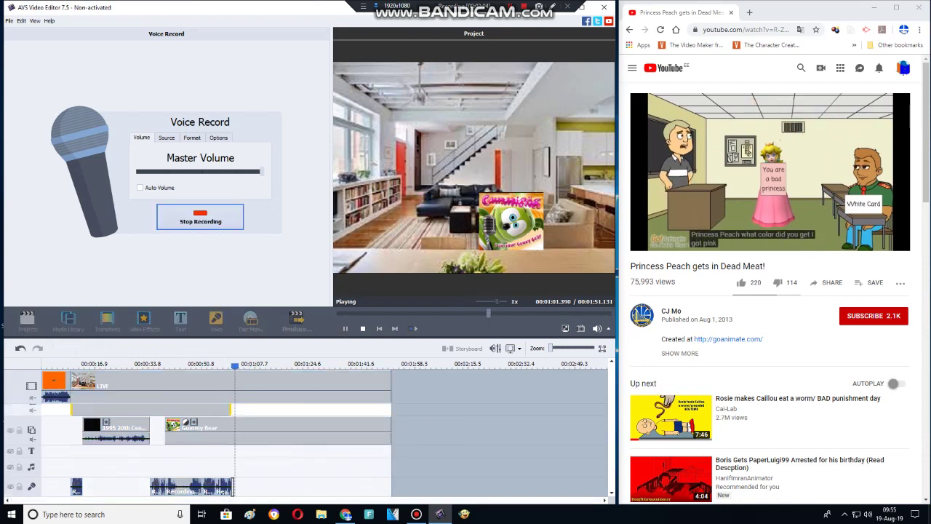
{"action": "key", "text": "space"}
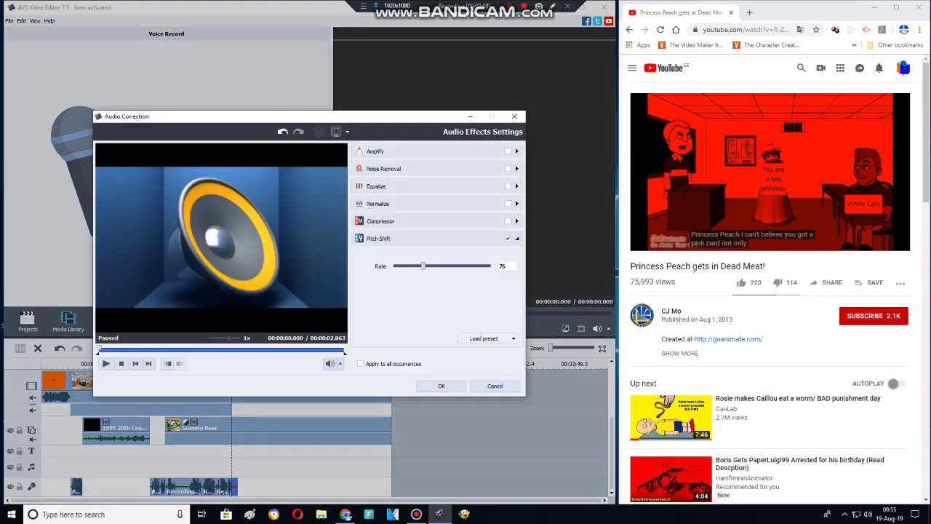
{"action": "key", "text": "Return"}
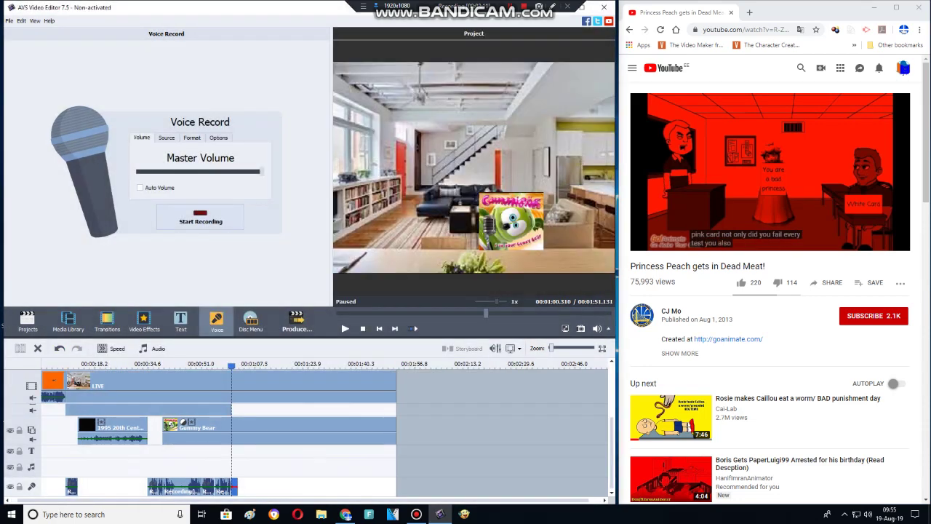
Step: Trim the Gummy Bear overlay so that it finishes at the end of the sixth voice clip
{"action": "left_click", "coordinate": [238, 429]}
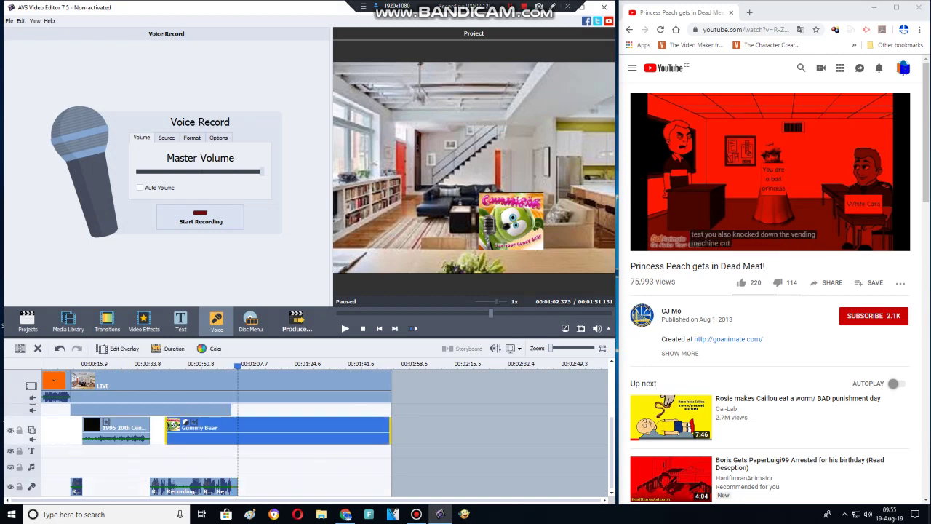
{"action": "key", "text": "ctrl+z"}
{"action": "key", "text": "ctrl+z"}
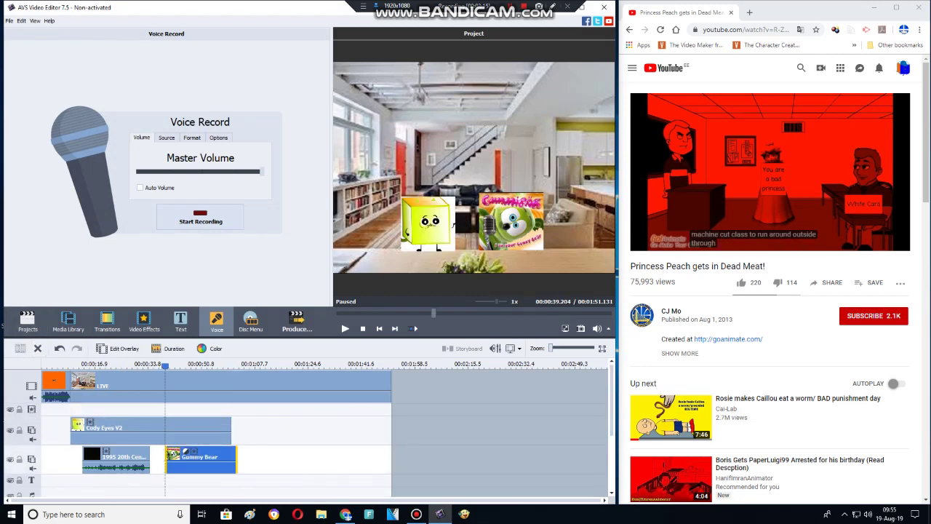
Step: Add a second video effects track and place a Rectangle effect from the end of the Gummy Bear overlay to the background's end
{"action": "right_click", "coordinate": [192, 412]}
{"action": "left_click", "coordinate": [218, 441]}
{"action": "left_click", "coordinate": [144, 320]}
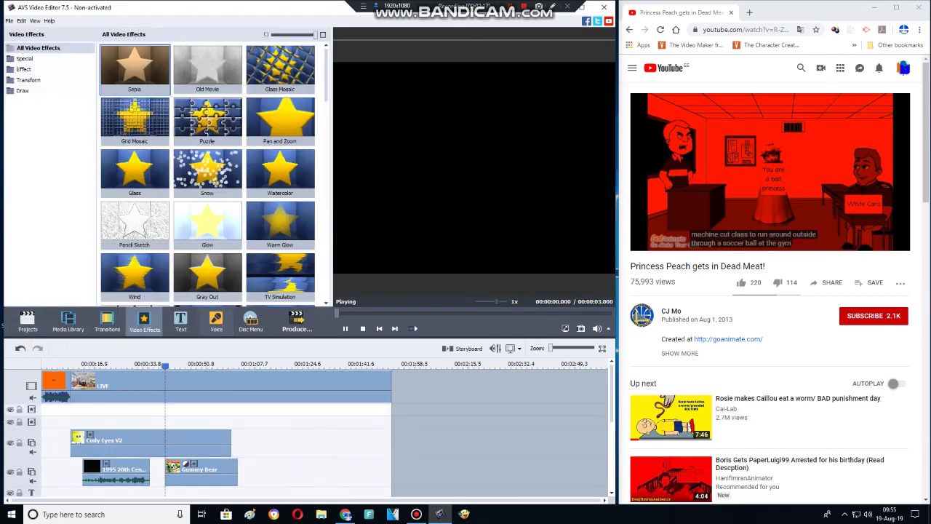
{"action": "scroll", "coordinate": [207, 175], "scroll_direction": "down", "scroll_amount": 3}
{"action": "scroll", "coordinate": [208, 175], "scroll_direction": "down", "scroll_amount": 5}
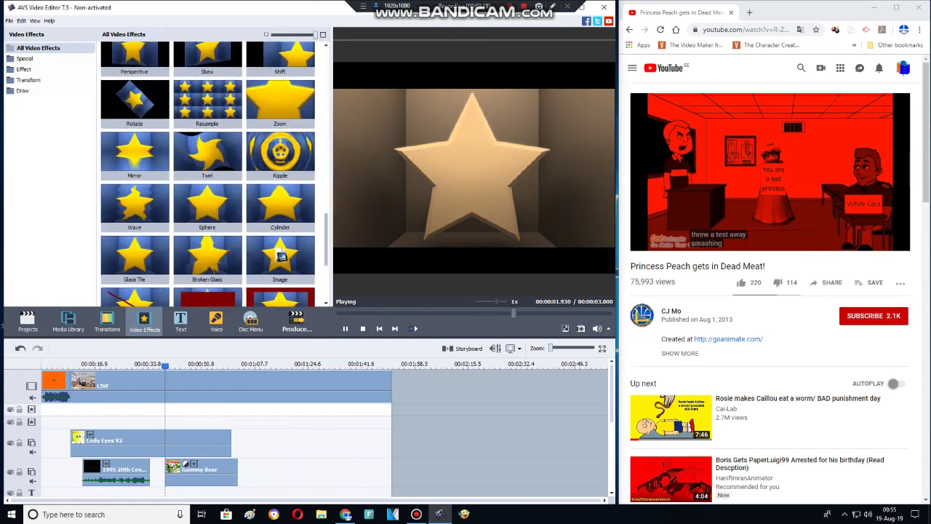
{"action": "left_click_drag", "start_coordinate": [207, 277], "coordinate": [284, 411]}
{"action": "left_click_drag", "start_coordinate": [425, 410], "coordinate": [391, 410]}
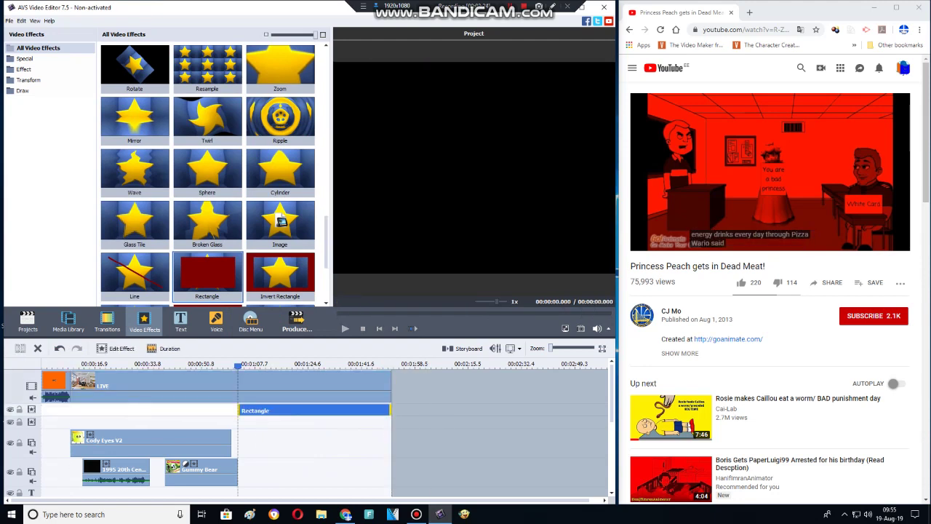
Step: Enlarge the Rectangle effect to cover the whole frame and color it orange
{"action": "double_click", "coordinate": [378, 410]}
{"action": "left_click_drag", "start_coordinate": [291, 182], "coordinate": [347, 143]}
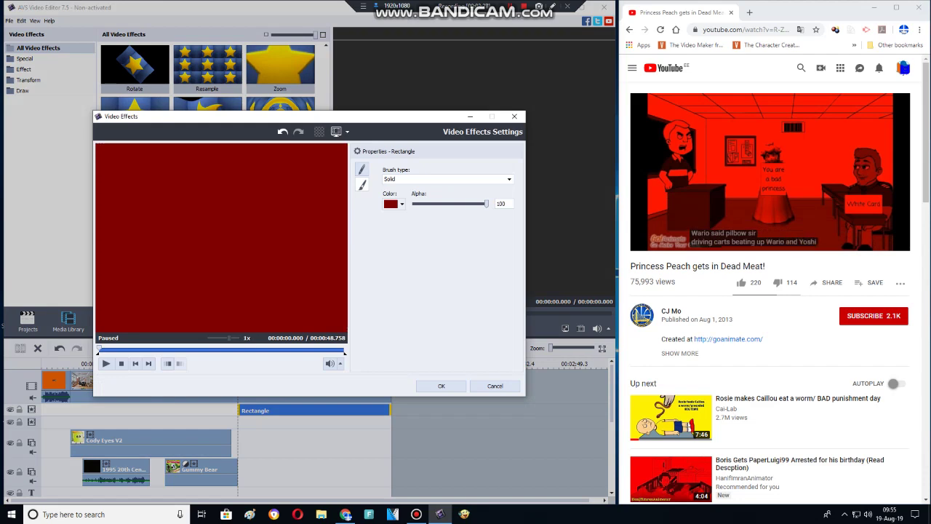
{"action": "left_click", "coordinate": [401, 204]}
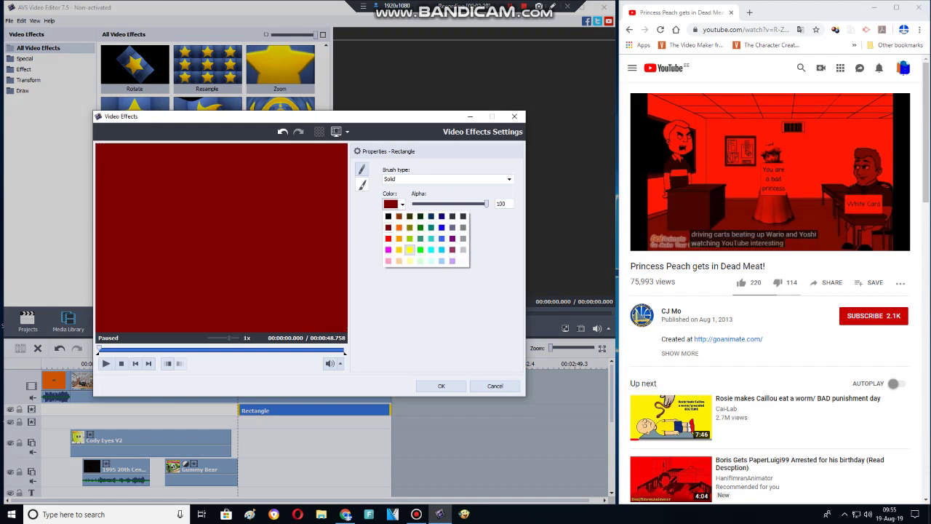
{"action": "left_click", "coordinate": [398, 227]}
{"action": "key", "text": "Return"}
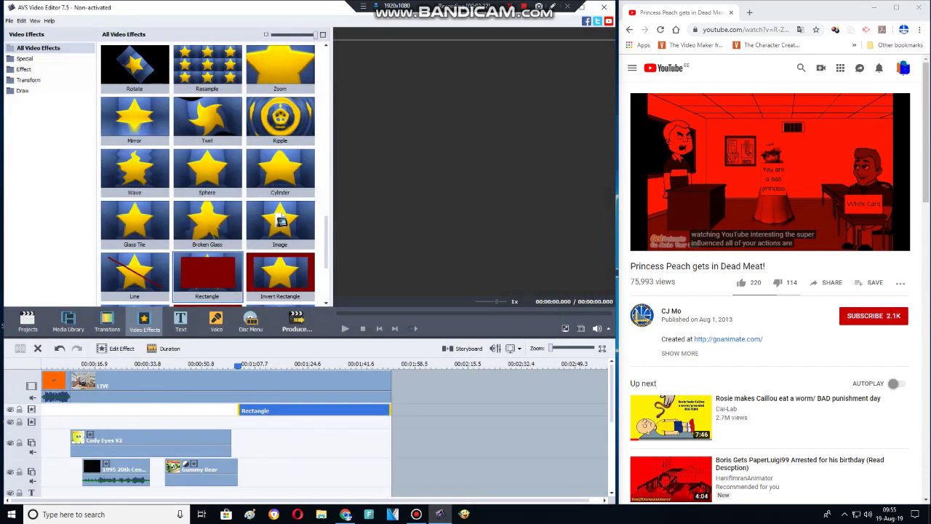
Step: Place a Writing Text effect on the second effects track, spanning the same time as the Rectangle effect
{"action": "scroll", "coordinate": [208, 174], "scroll_direction": "down", "scroll_amount": 5}
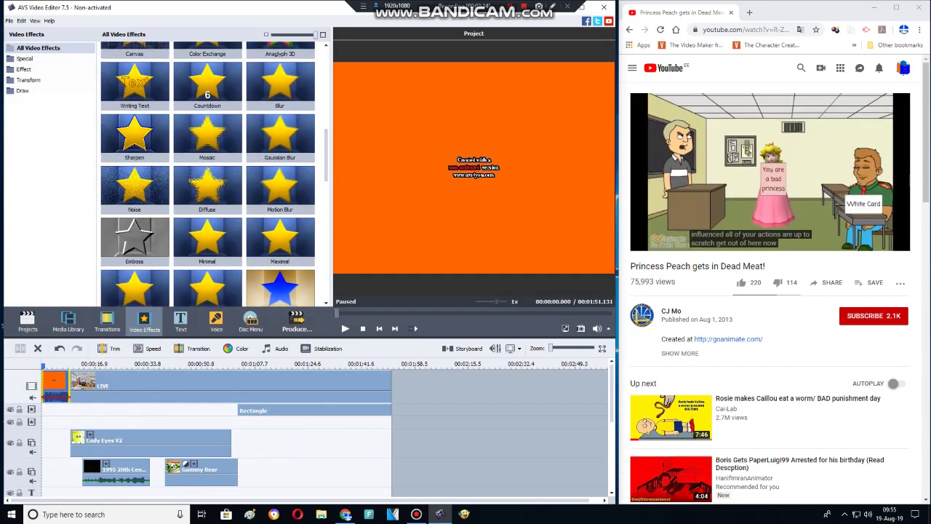
{"action": "scroll", "coordinate": [208, 174], "scroll_direction": "down", "scroll_amount": 3}
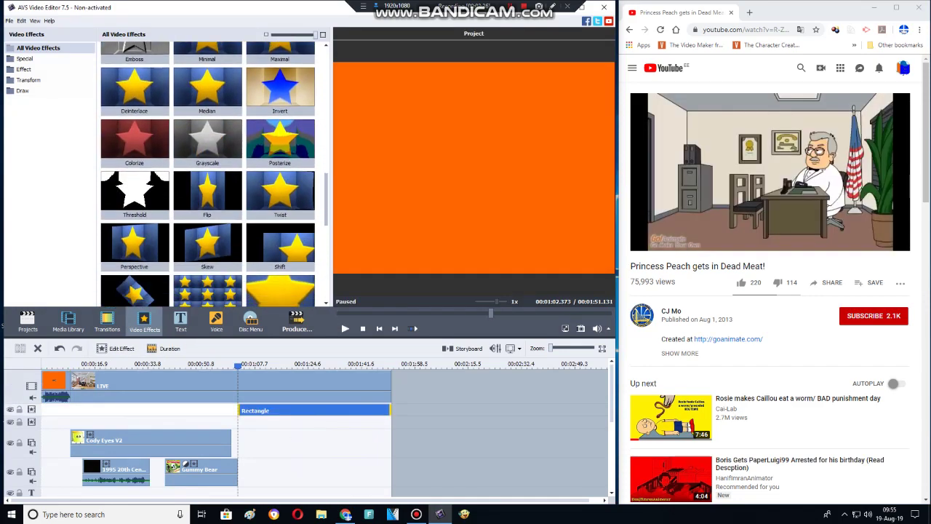
{"action": "scroll", "coordinate": [207, 175], "scroll_direction": "up", "scroll_amount": 1}
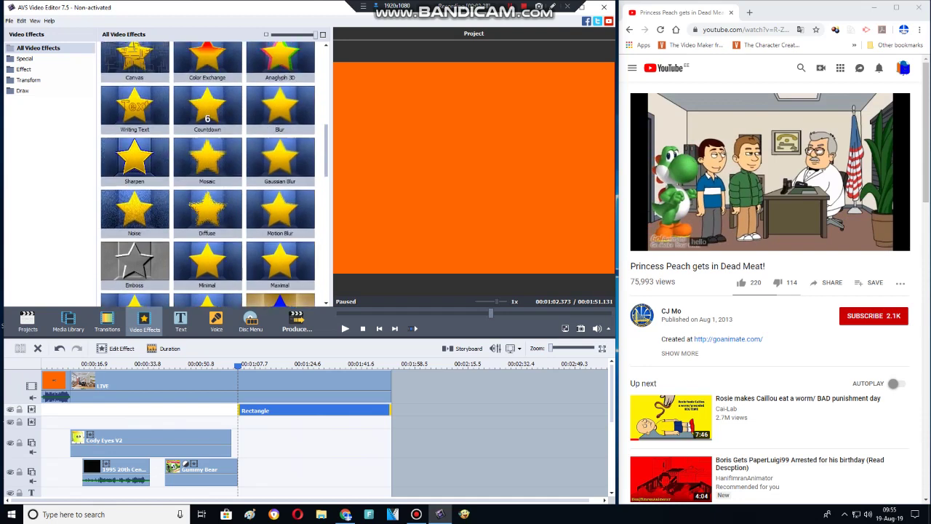
{"action": "left_click_drag", "start_coordinate": [134, 109], "coordinate": [291, 423]}
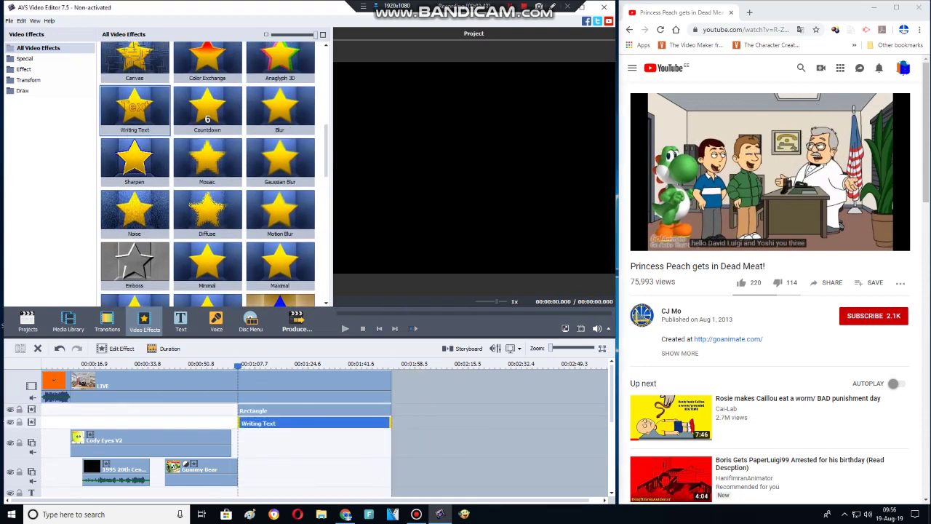
Step: Set the Writing Text effect to finish its writing at about 4 seconds and keep the text until the effect's end
{"action": "double_click", "coordinate": [291, 422]}
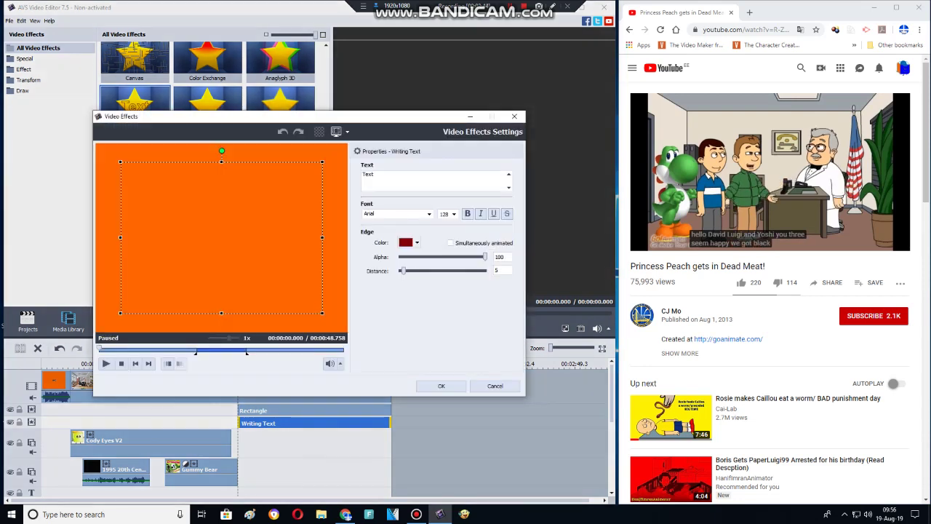
{"action": "left_click", "coordinate": [345, 350]}
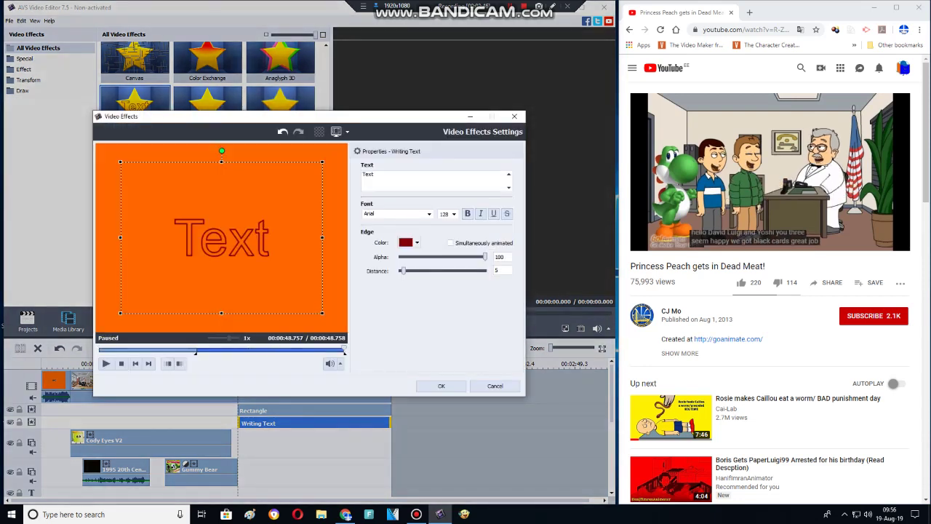
{"action": "left_click", "coordinate": [128, 350]}
Step: Replace the Writing Text effect's default text with "The Next Morning On Birthday"
{"action": "key", "text": "ctrl+a"}
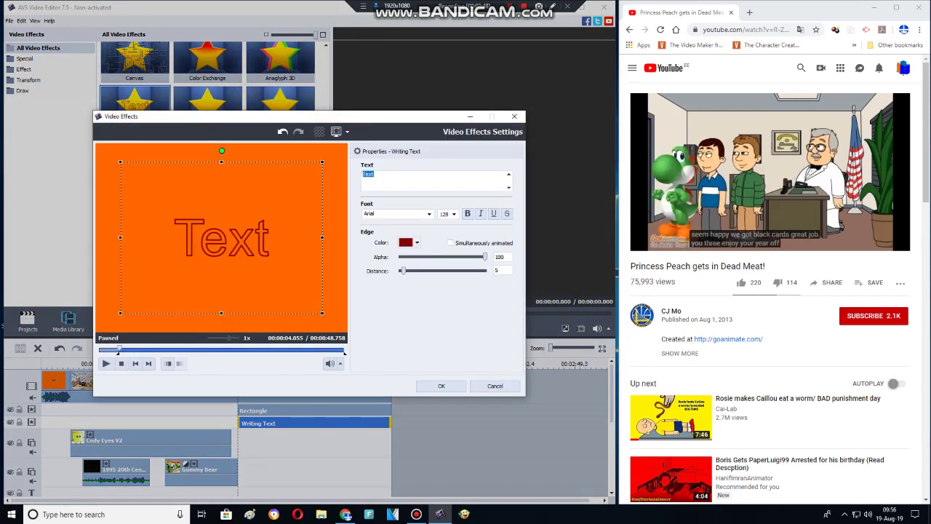
{"action": "type", "text": "y"}
{"action": "key", "text": "BackSpace"}
{"action": "type", "text": "The "}
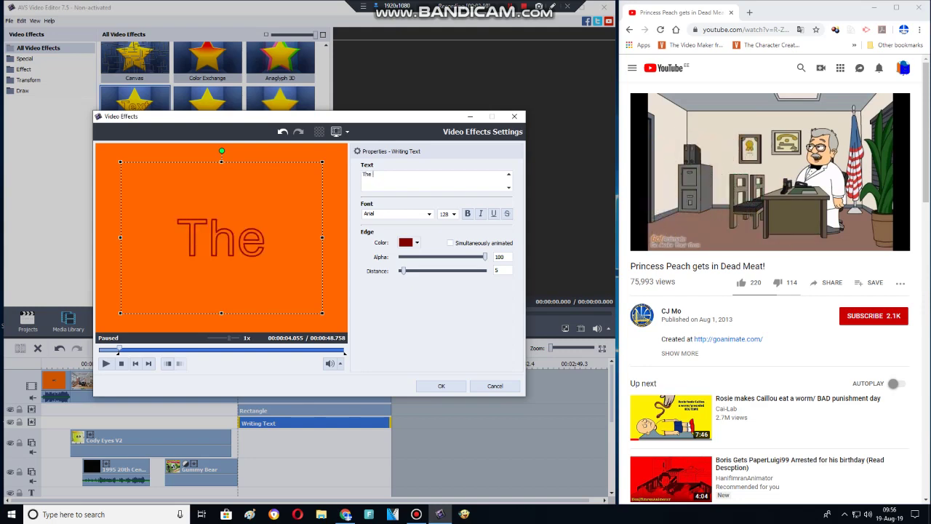
{"action": "type", "text": "Next M"}
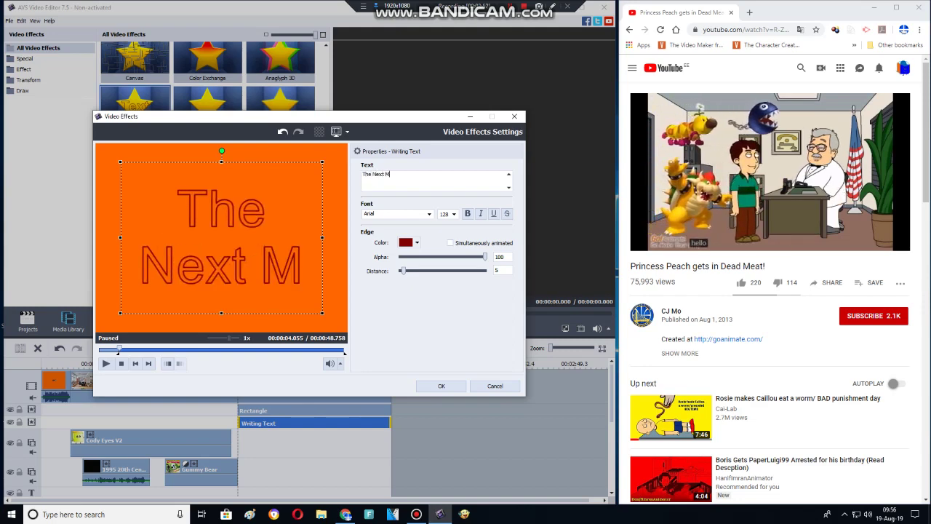
{"action": "type", "text": "orning"}
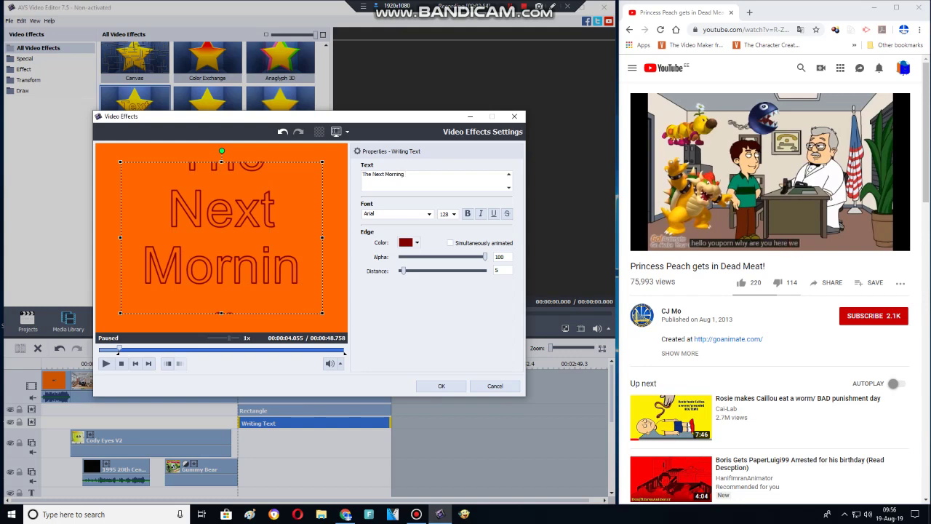
{"action": "type", "text": " On Birthday"}
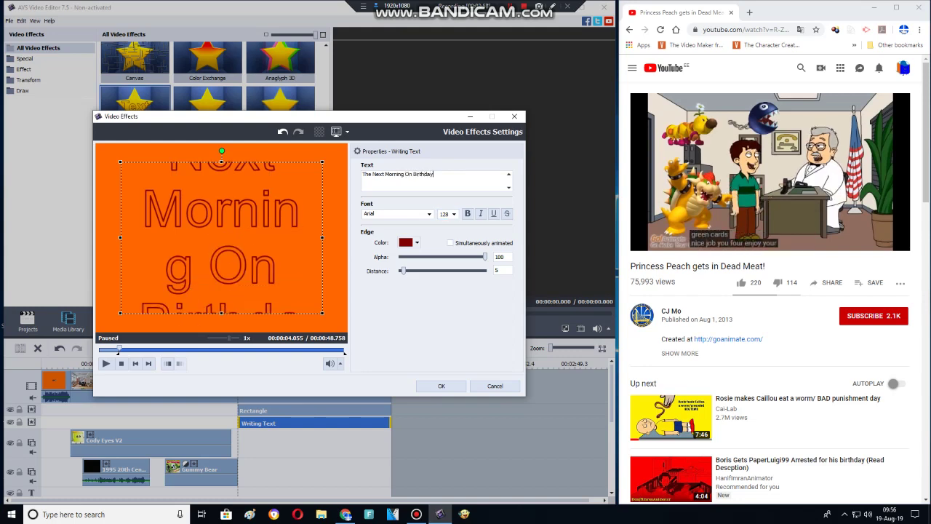
Step: Set the Writing Text font size to 64 and stretch its text box to cover the whole frame
{"action": "left_click", "coordinate": [453, 214]}
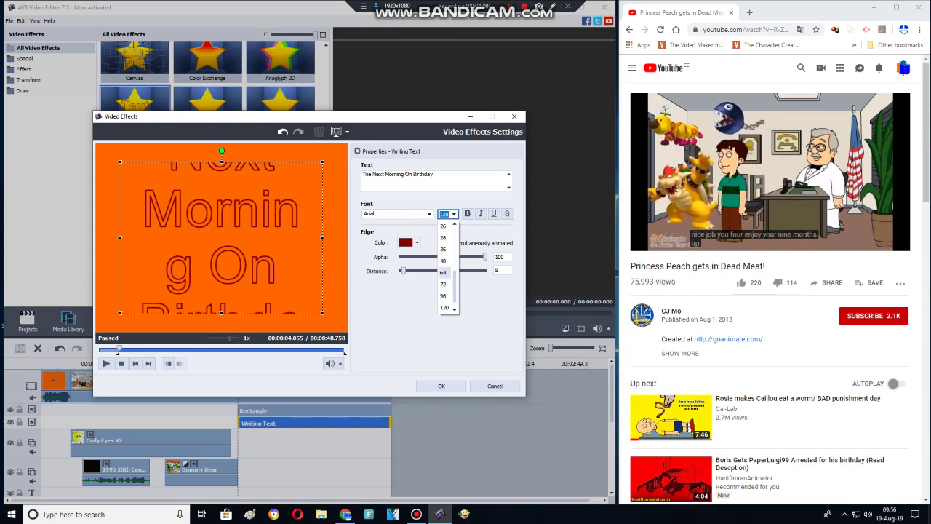
{"action": "left_click", "coordinate": [443, 272]}
{"action": "left_click_drag", "start_coordinate": [322, 162], "coordinate": [346, 143]}
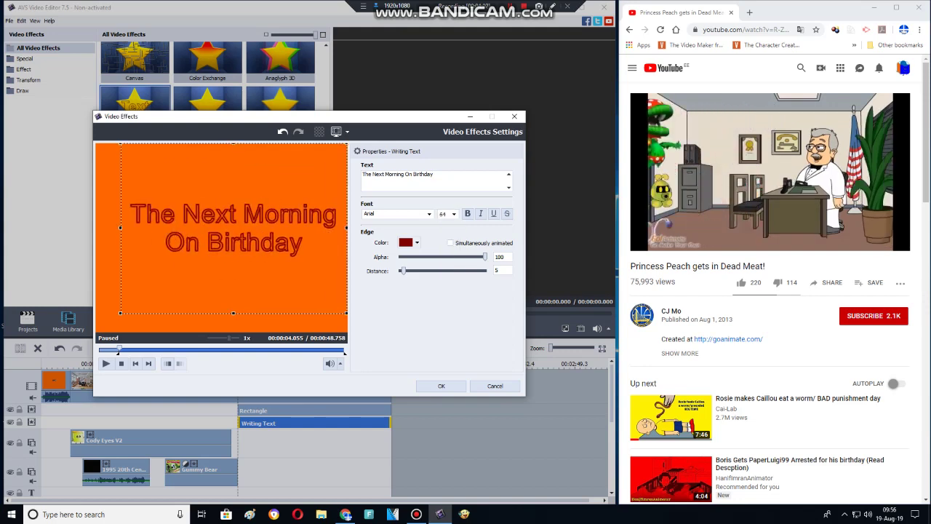
{"action": "left_click_drag", "start_coordinate": [120, 313], "coordinate": [95, 331]}
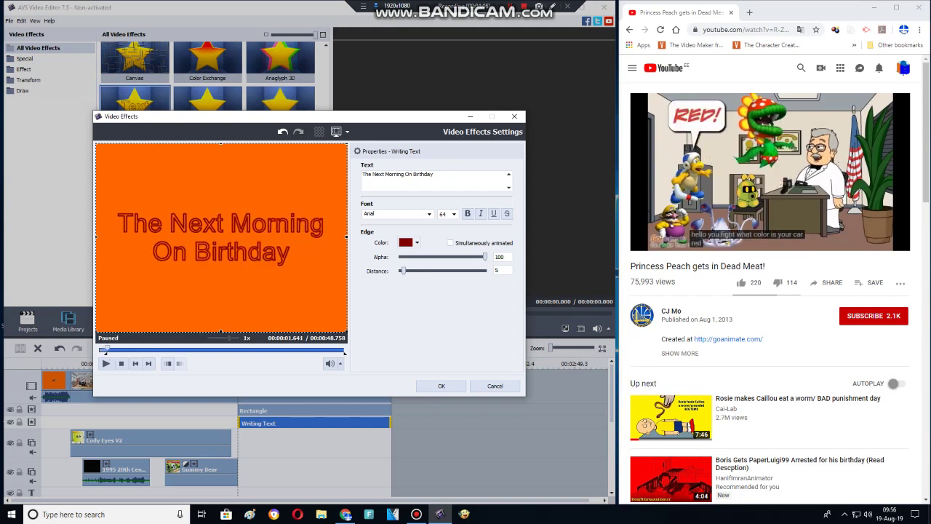
Step: Color the Writing Text edge bright green and apply the effect settings
{"action": "left_click", "coordinate": [417, 242]}
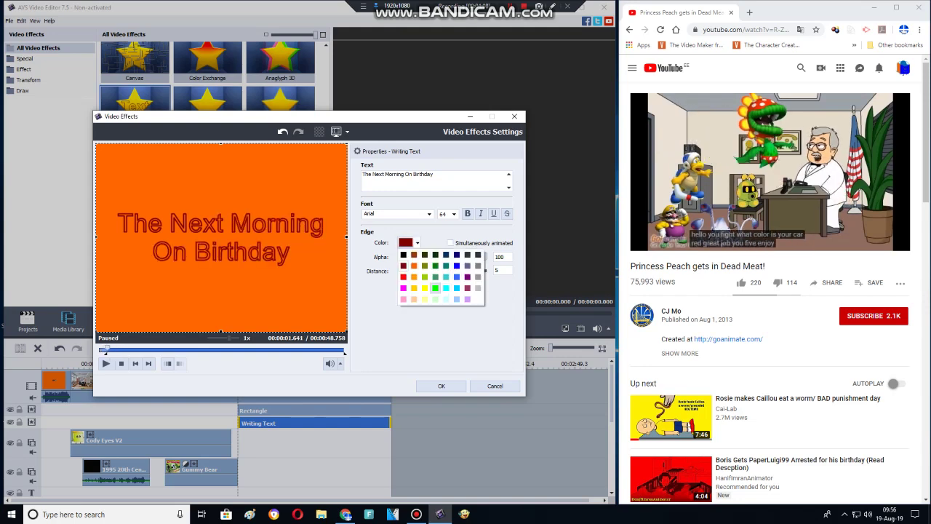
{"action": "left_click", "coordinate": [435, 288]}
{"action": "left_click", "coordinate": [440, 386]}
Step: Record a short voice narration starting at the beginning of the orange title card
{"action": "left_click", "coordinate": [215, 318]}
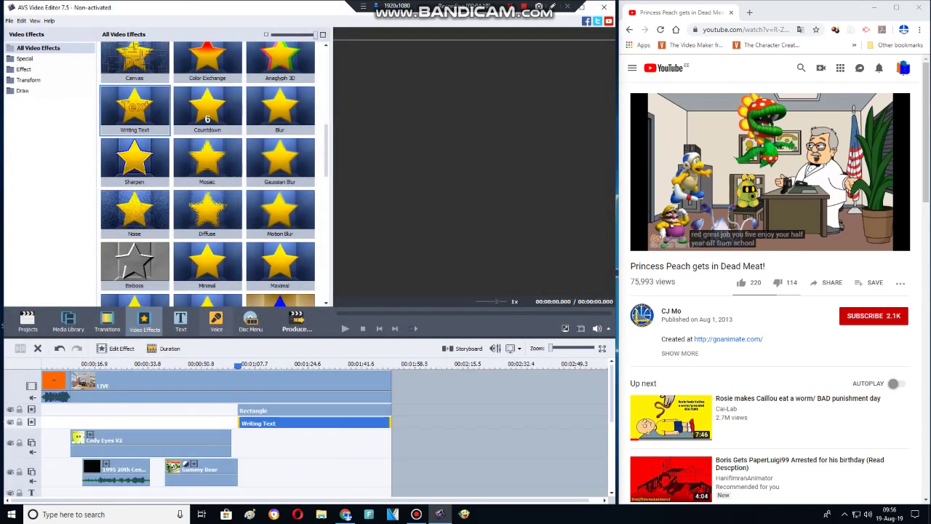
{"action": "left_click", "coordinate": [200, 216]}
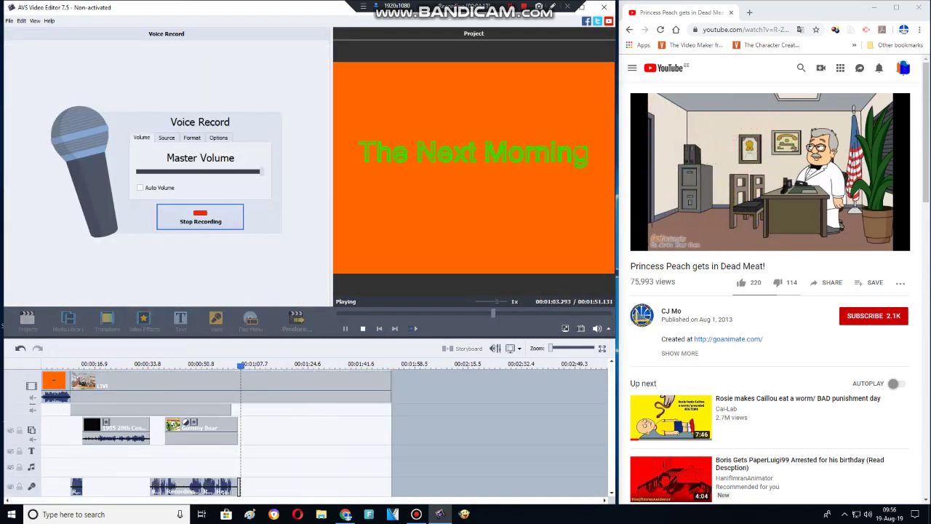
{"action": "left_click", "coordinate": [200, 217]}
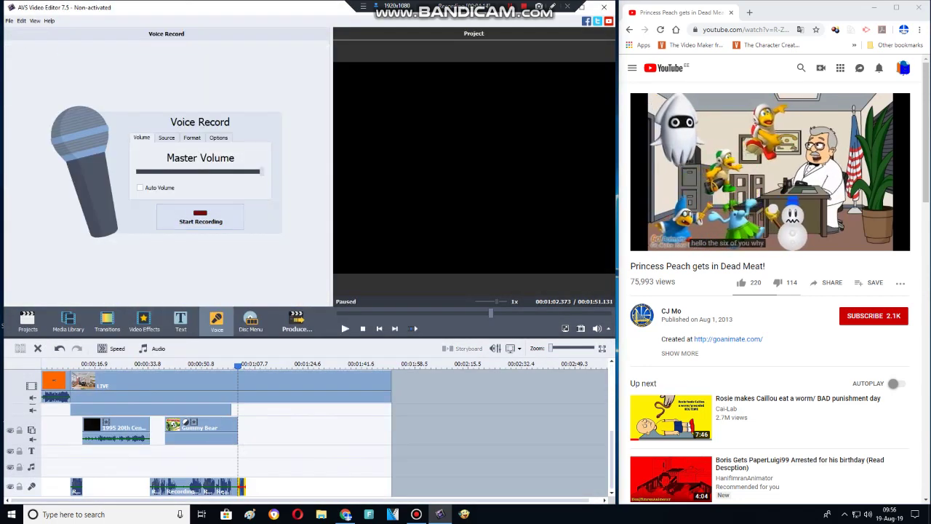
Step: Trim the LIVE clip and both title effects to the new recording's end, and apply the audio correction to that recording
{"action": "left_click", "coordinate": [218, 385]}
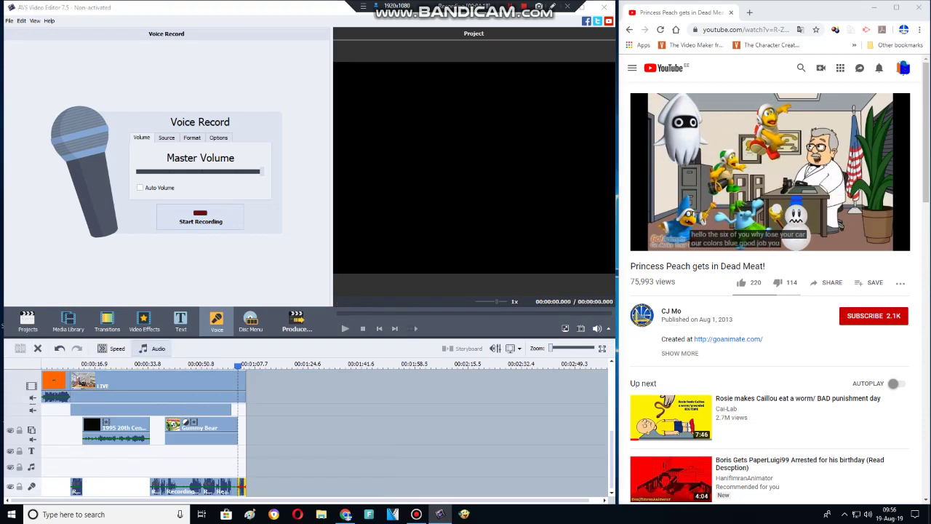
{"action": "left_click", "coordinate": [153, 348]}
{"action": "key", "text": "Return"}
{"action": "key", "text": "space"}
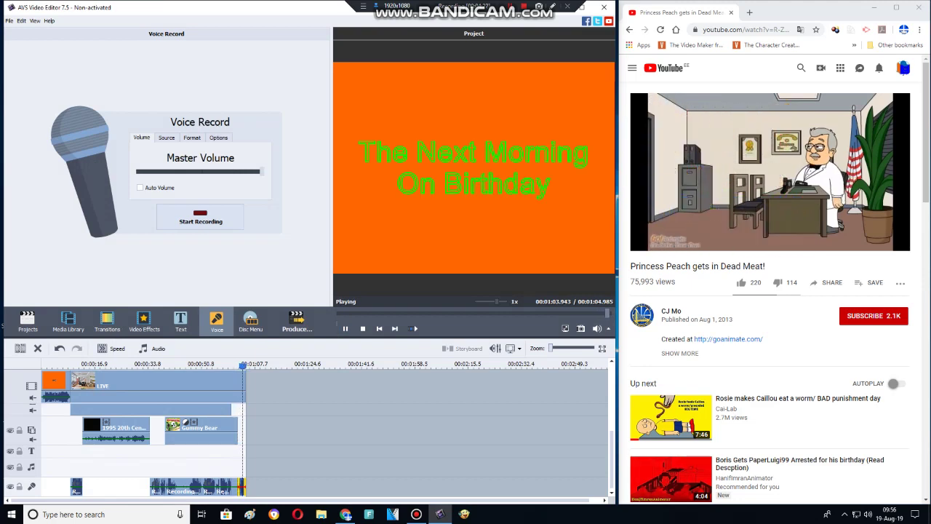
Step: Set the shortened Writing Text effect to finish its writing at about 0.58 seconds
{"action": "left_click", "coordinate": [242, 422]}
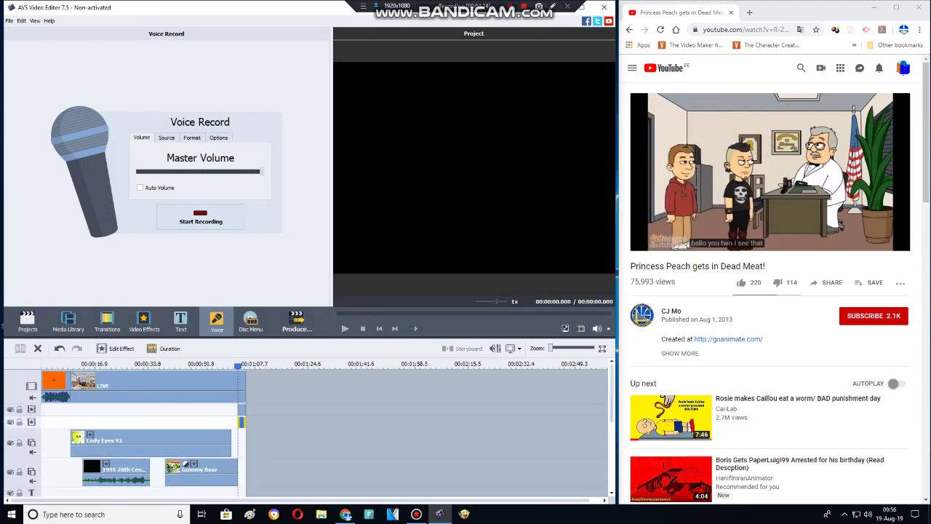
{"action": "double_click", "coordinate": [243, 422]}
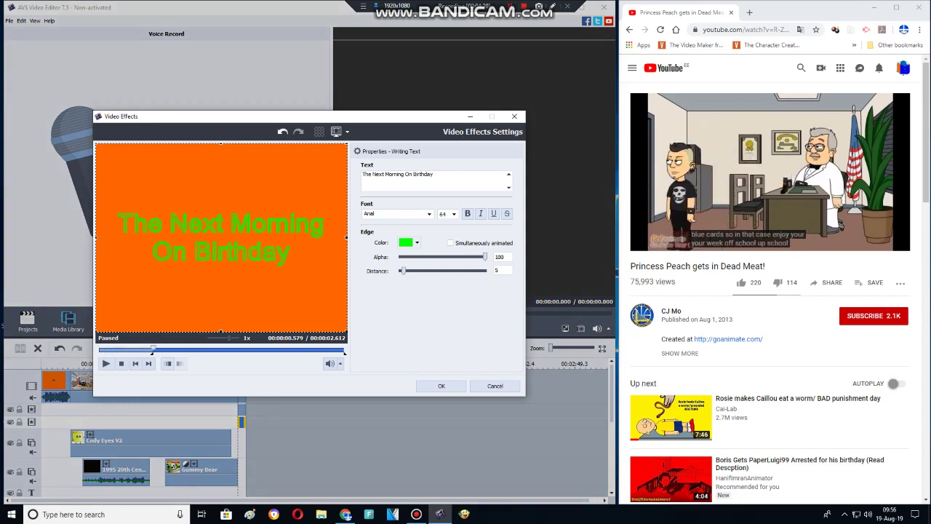
{"action": "left_click", "coordinate": [441, 385]}
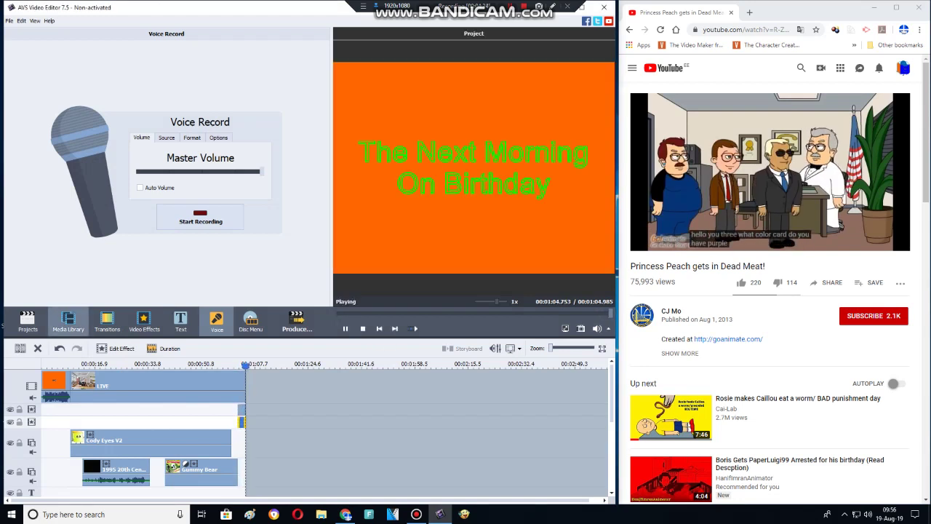
Step: Import the BED and Kitcken images from the desktop's Pictures folder into the media library
{"action": "left_click", "coordinate": [68, 320]}
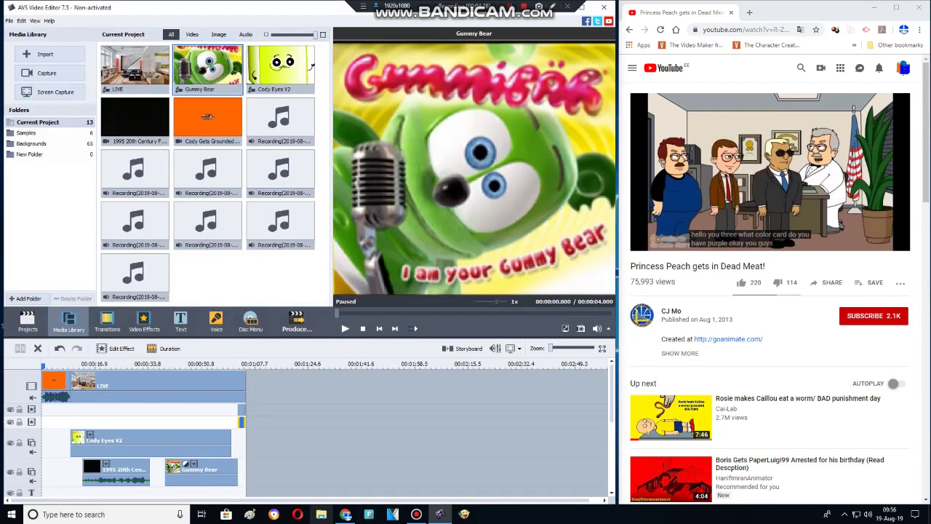
{"action": "key", "text": "super+e"}
{"action": "left_click", "coordinate": [71, 213]}
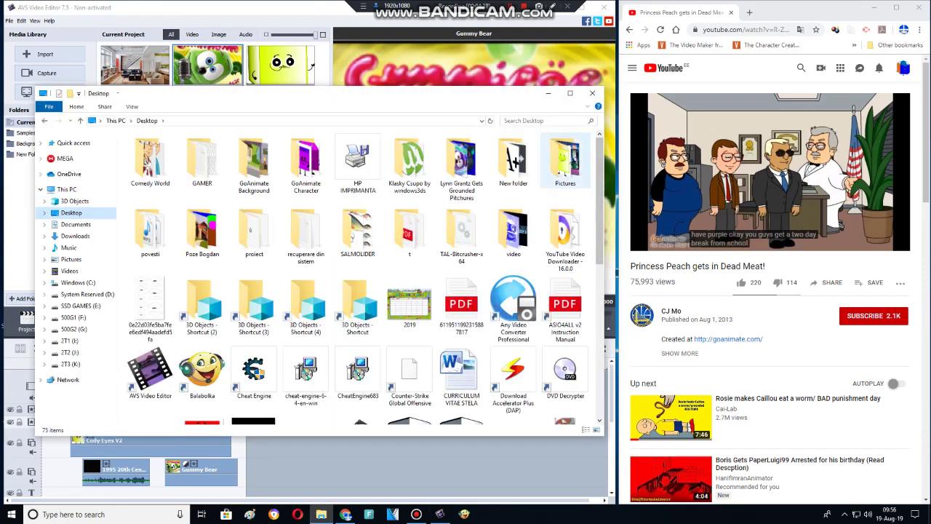
{"action": "double_click", "coordinate": [565, 161]}
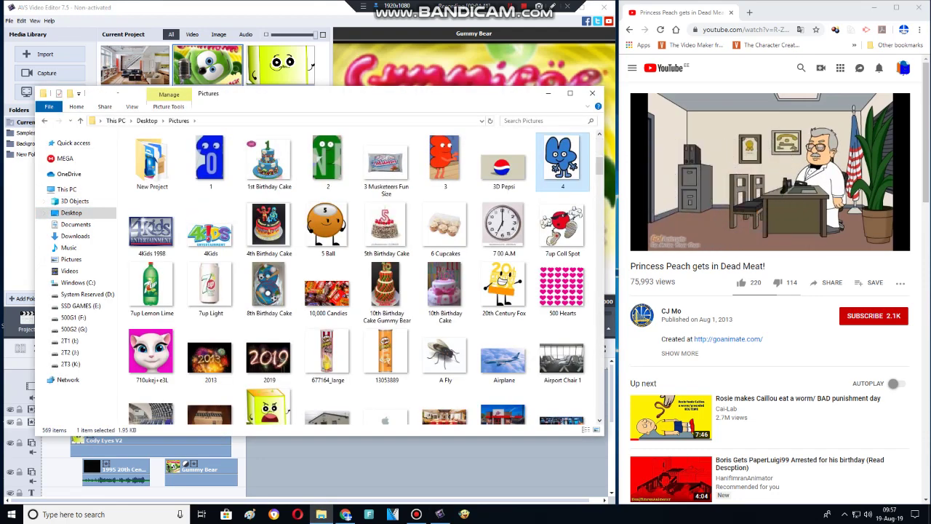
{"action": "type", "text": "bed"}
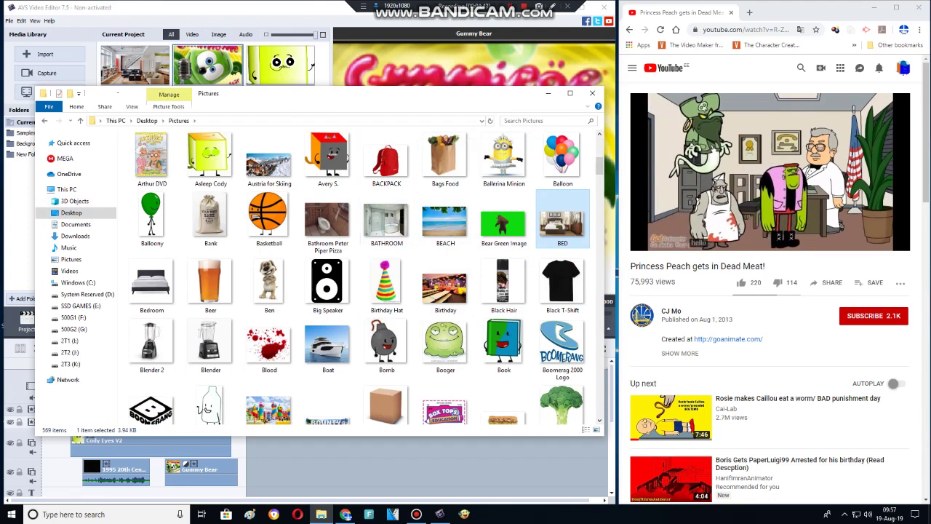
{"action": "type", "text": "kitchen"}
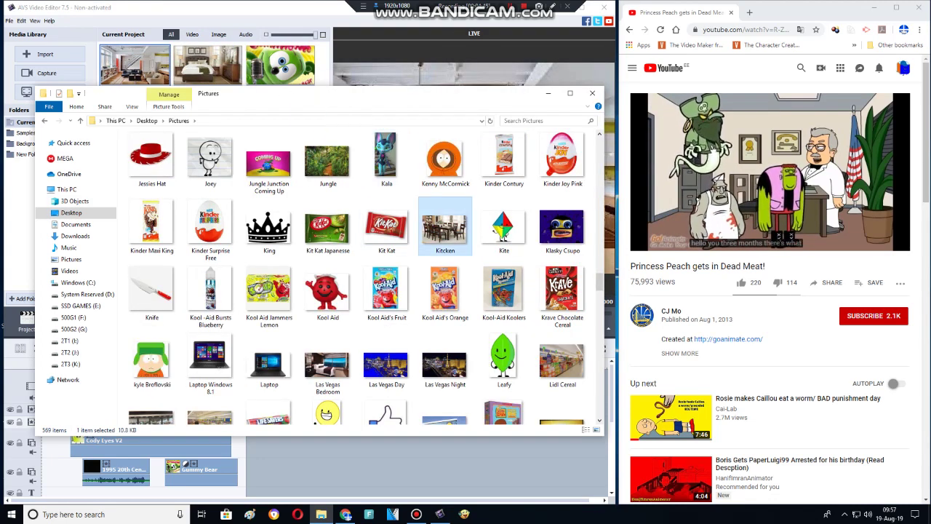
{"action": "key", "text": "Return"}
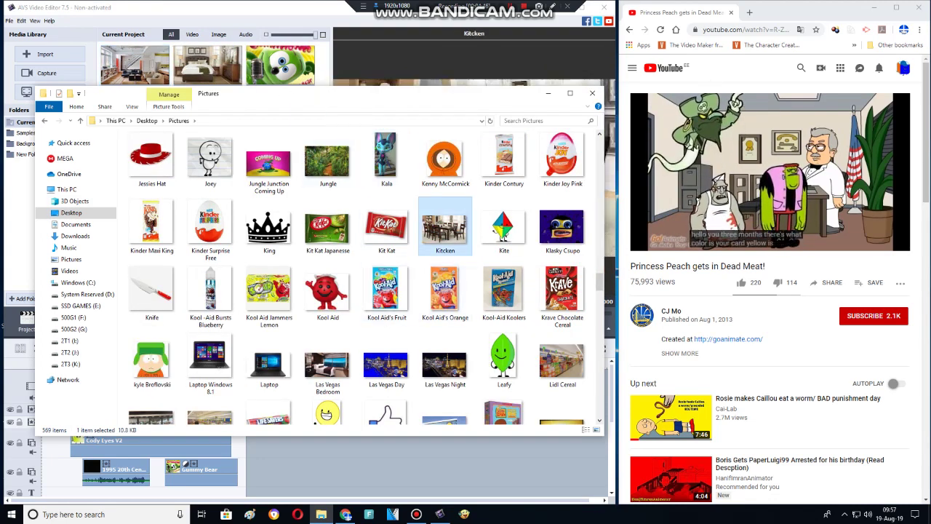
Step: Search the Pictures folder for "dvd" and import the covers from Arthur DVD through Phineas and Ferb DVD, plus Little Bill DVD
{"action": "key", "text": "ctrl+f"}
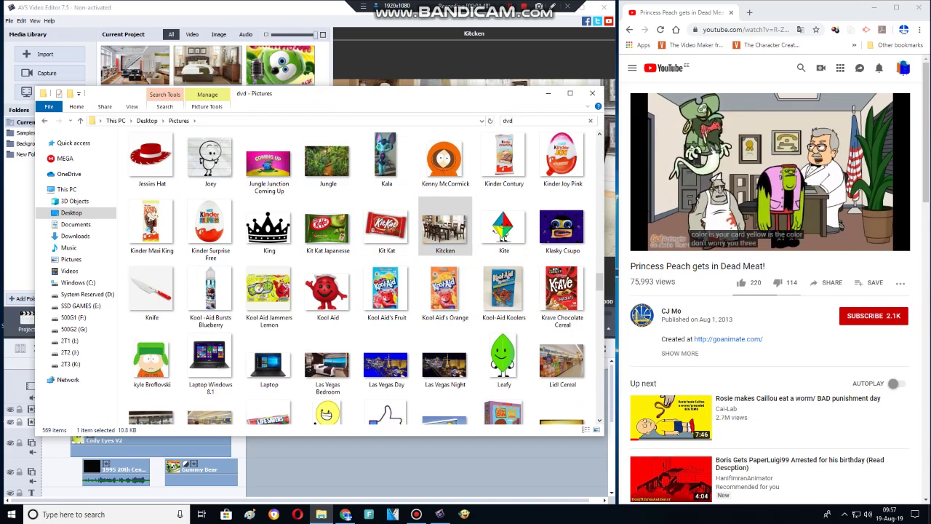
{"action": "key", "text": "Return"}
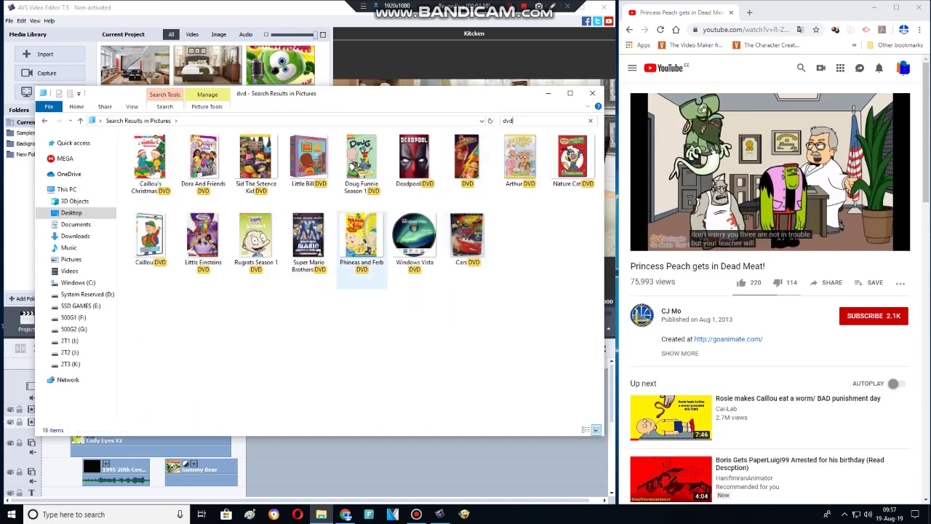
{"action": "left_click", "coordinate": [361, 240]}
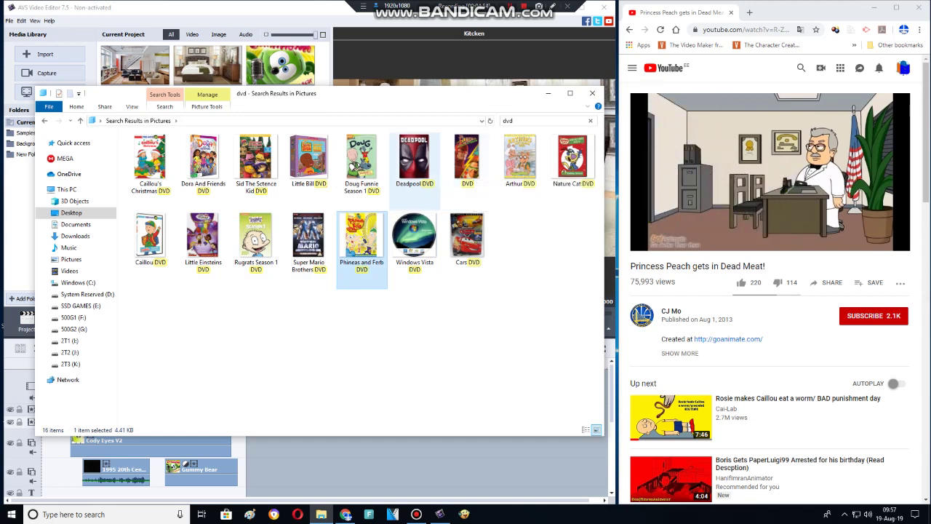
{"action": "left_click", "coordinate": [414, 160], "text": "shift"}
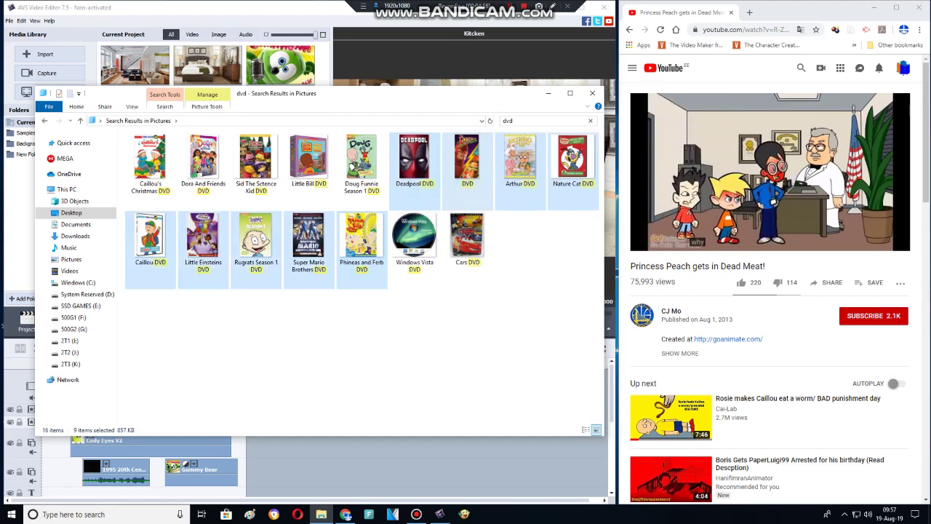
{"action": "left_click", "coordinate": [467, 160], "text": "ctrl"}
{"action": "left_click", "coordinate": [414, 160], "text": "ctrl"}
{"action": "left_click_drag", "start_coordinate": [520, 160], "coordinate": [207, 65]}
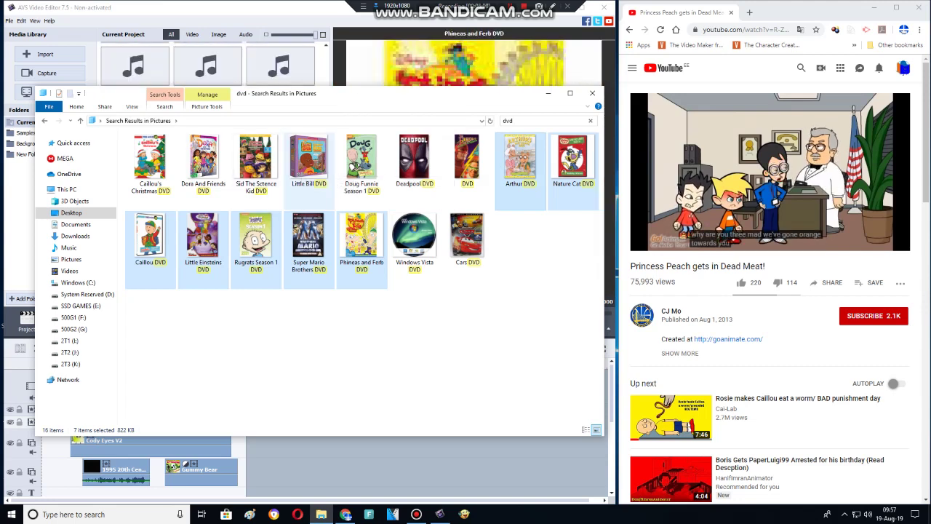
{"action": "left_click", "coordinate": [309, 160]}
{"action": "key", "text": "alt+Tab"}
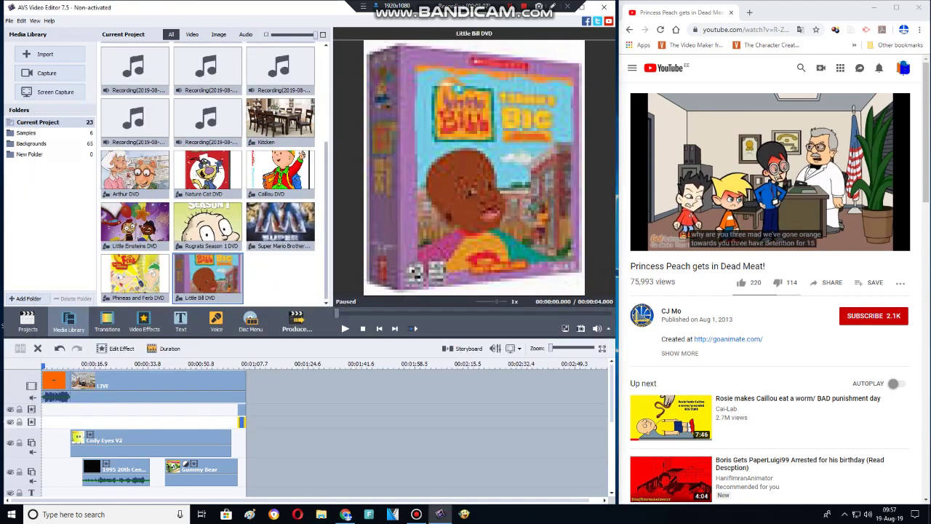
Step: Place the BED image directly after the LIVE clip and add a copy of the Cody Eyes V2 overlay at its start
{"action": "scroll", "coordinate": [208, 175], "scroll_direction": "up", "scroll_amount": 2}
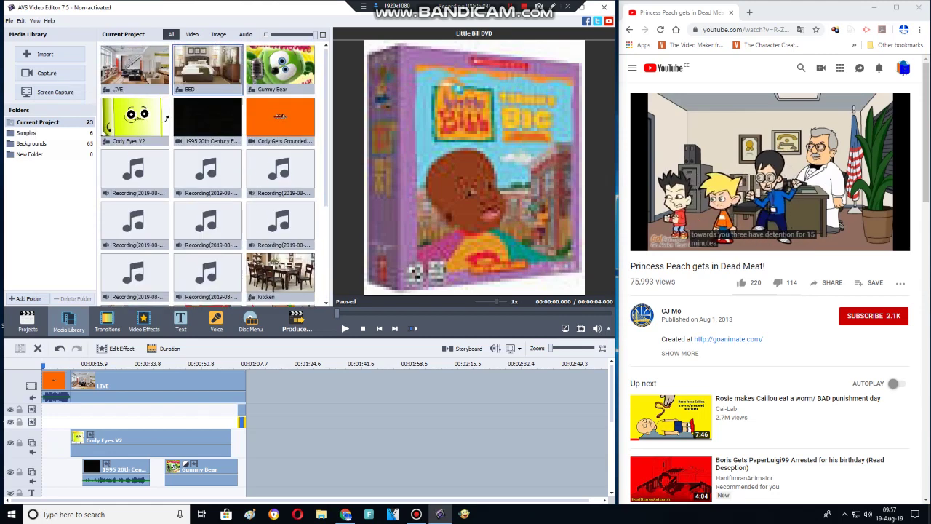
{"action": "left_click_drag", "start_coordinate": [207, 69], "coordinate": [253, 385]}
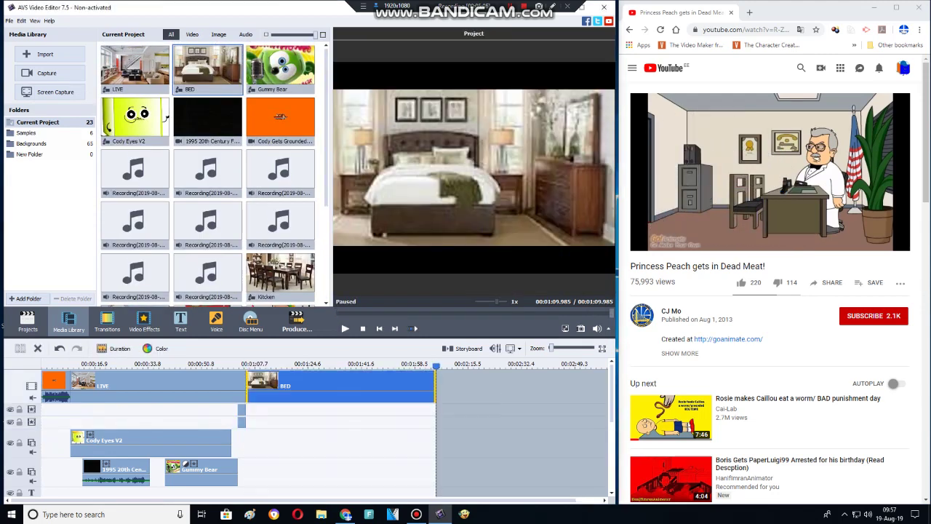
{"action": "right_click", "coordinate": [198, 443]}
{"action": "left_click", "coordinate": [233, 427]}
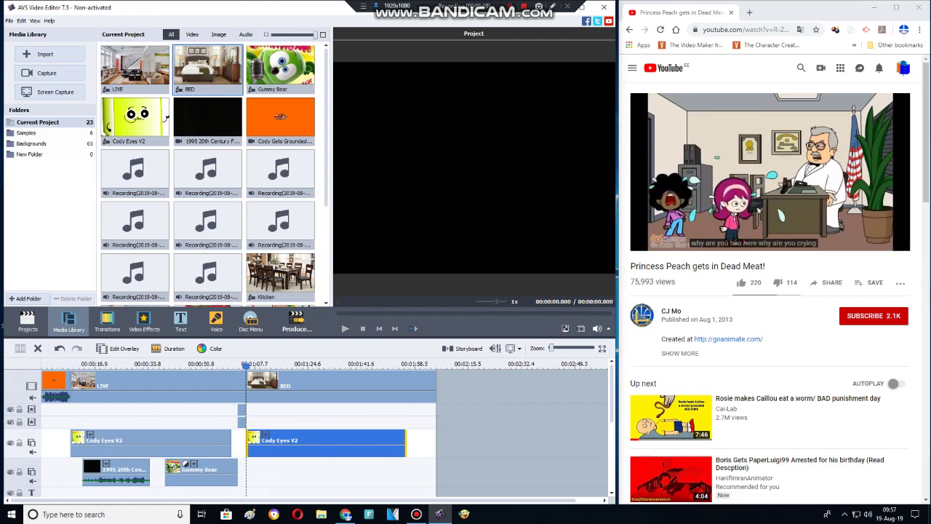
Step: Move Cody in the copied overlay so the character stands on the bed near the headboard
{"action": "double_click", "coordinate": [328, 442]}
{"action": "left_click_drag", "start_coordinate": [185, 291], "coordinate": [188, 212]}
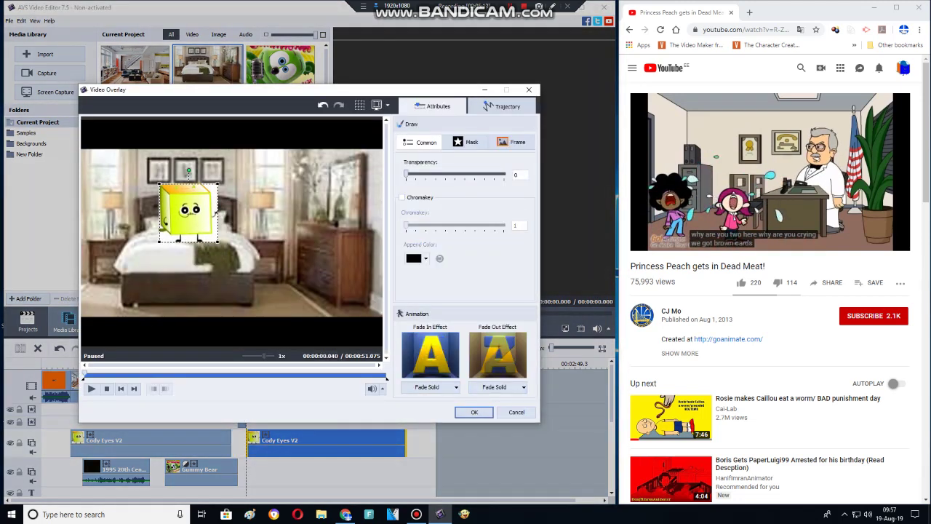
{"action": "left_click", "coordinate": [473, 412]}
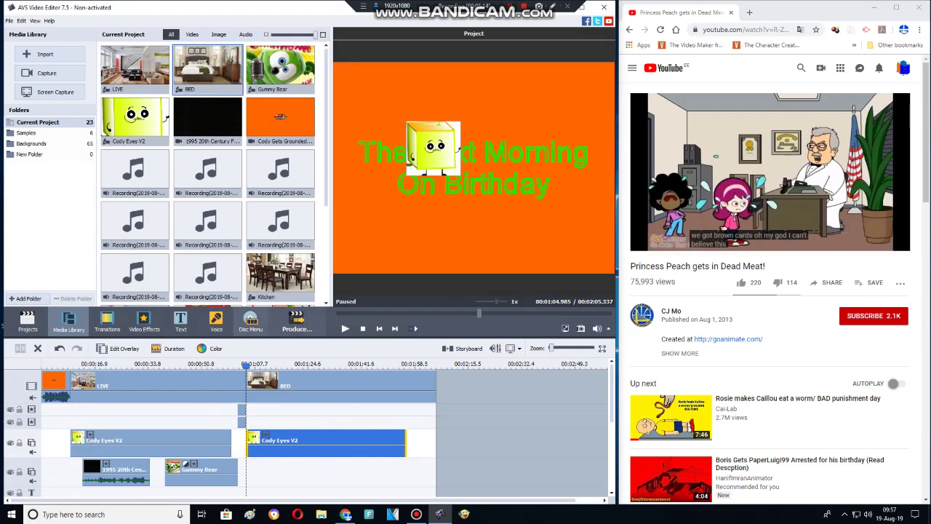
Step: Split the Cody Eyes V2 overlay a few seconds into the BED scene and move Cody beside the bed in the second part
{"action": "left_click", "coordinate": [216, 320]}
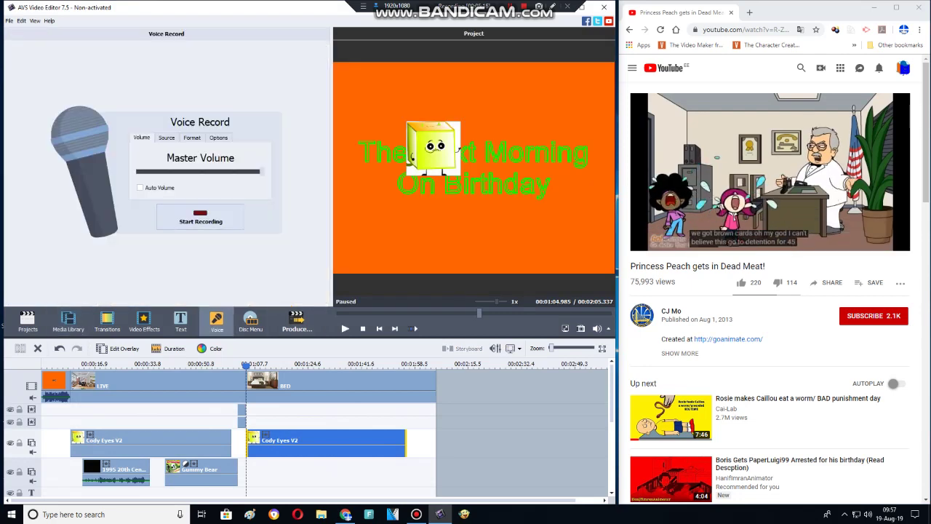
{"action": "left_click_drag", "start_coordinate": [246, 365], "coordinate": [255, 364]}
{"action": "left_click", "coordinate": [119, 348]}
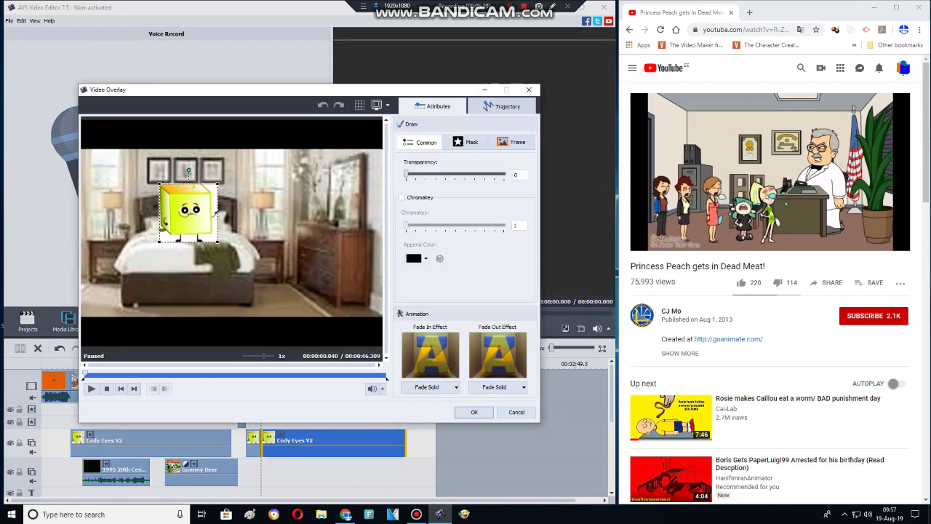
{"action": "key", "text": "Return"}
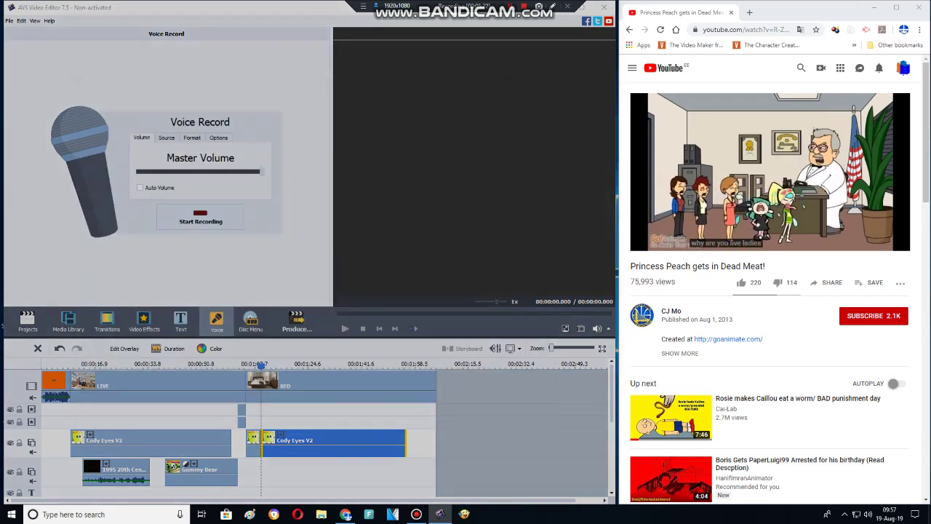
Step: Record a voice line starting at the split in the Cody Eyes V2 overlay
{"action": "left_click", "coordinate": [200, 217]}
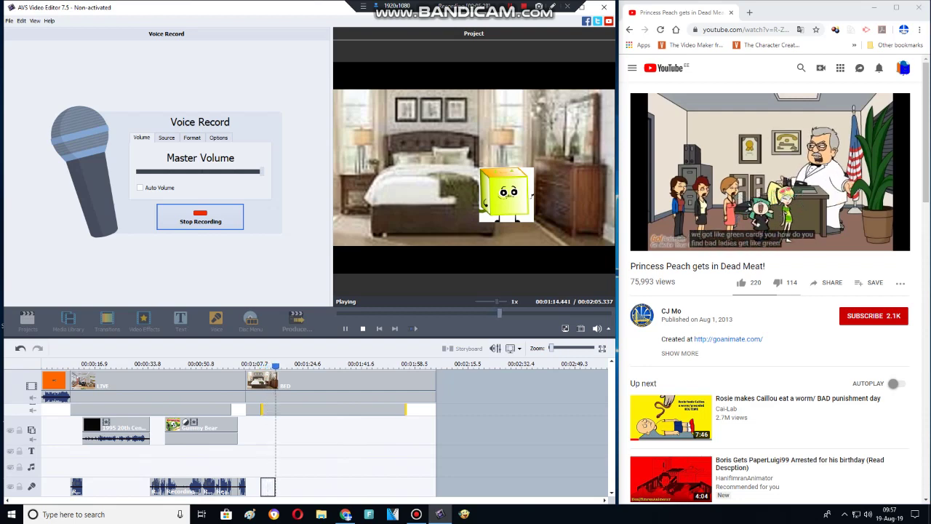
{"action": "left_click", "coordinate": [201, 217]}
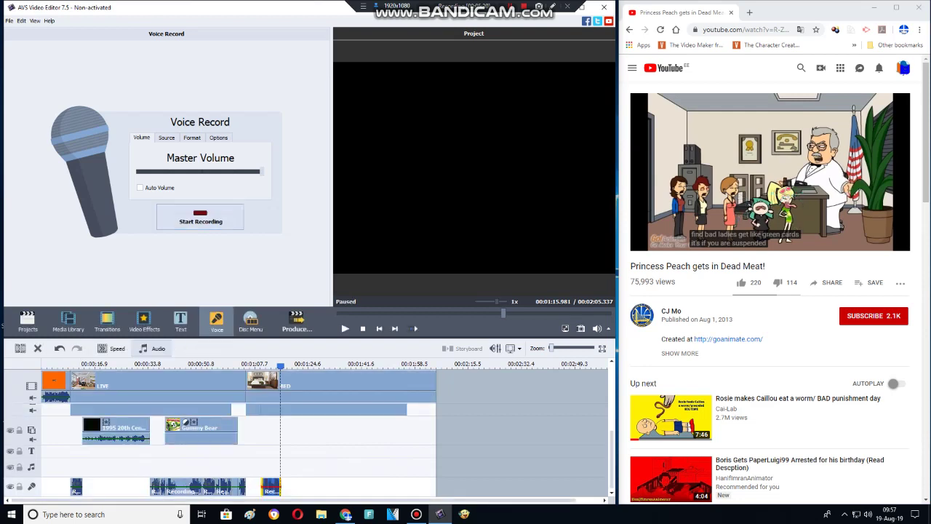
Step: Apply Pitch Shift at rate 75 to the new recording and trim the BED clip and Cody overlay to the recording's end
{"action": "double_click", "coordinate": [270, 487]}
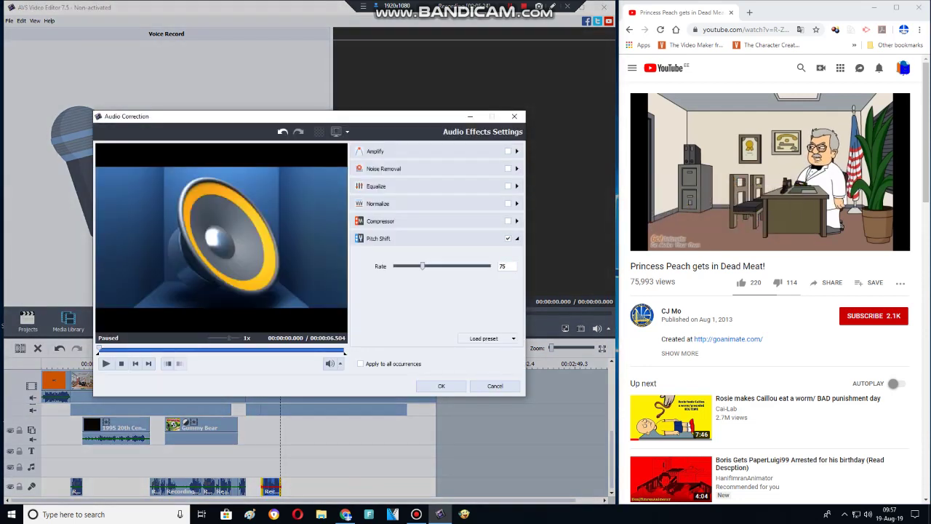
{"action": "key", "text": "Return"}
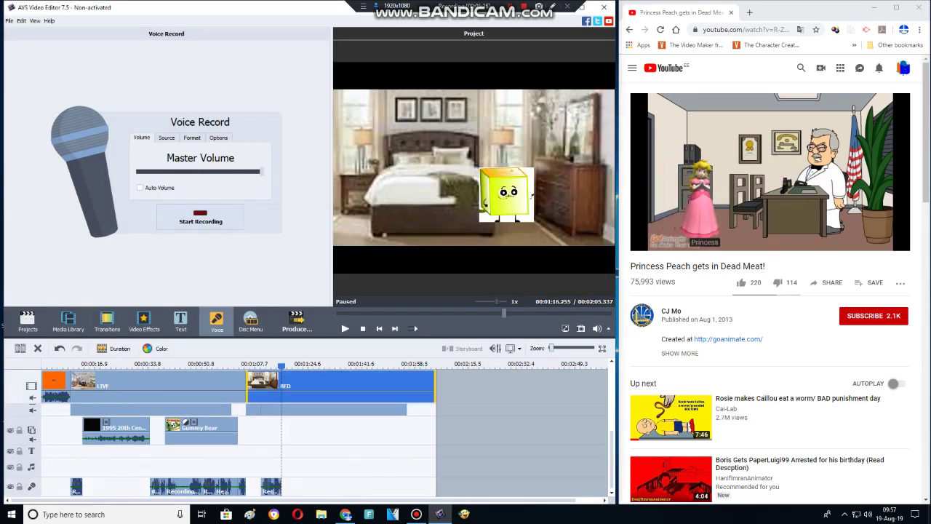
{"action": "key", "text": "Delete"}
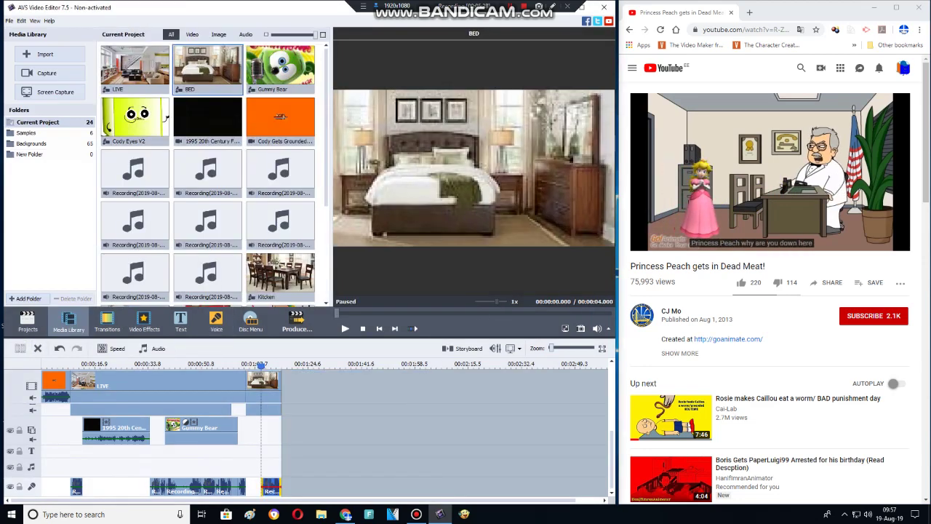
Step: Place the Kitcken image directly after the BED clip and add a copy of the last Cody overlay at its start
{"action": "left_click_drag", "start_coordinate": [280, 275], "coordinate": [320, 382]}
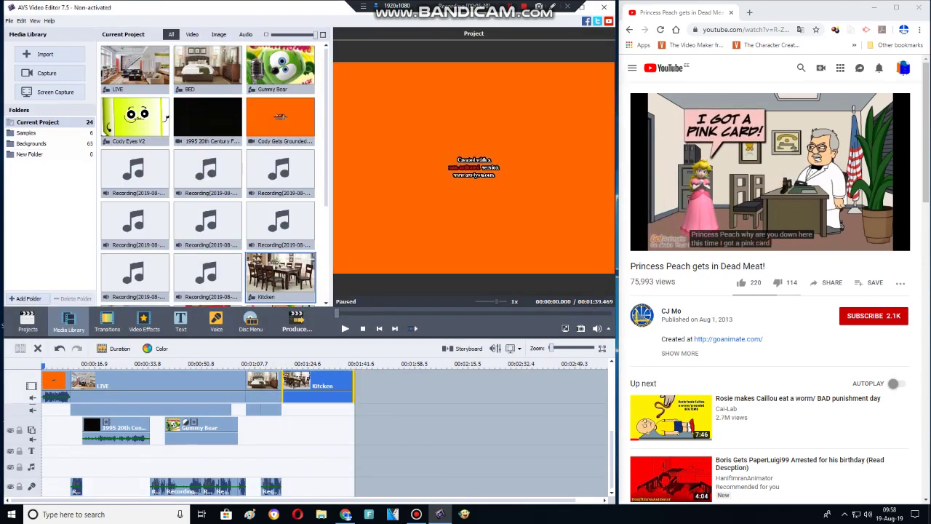
{"action": "right_click", "coordinate": [278, 410]}
{"action": "left_click", "coordinate": [283, 364]}
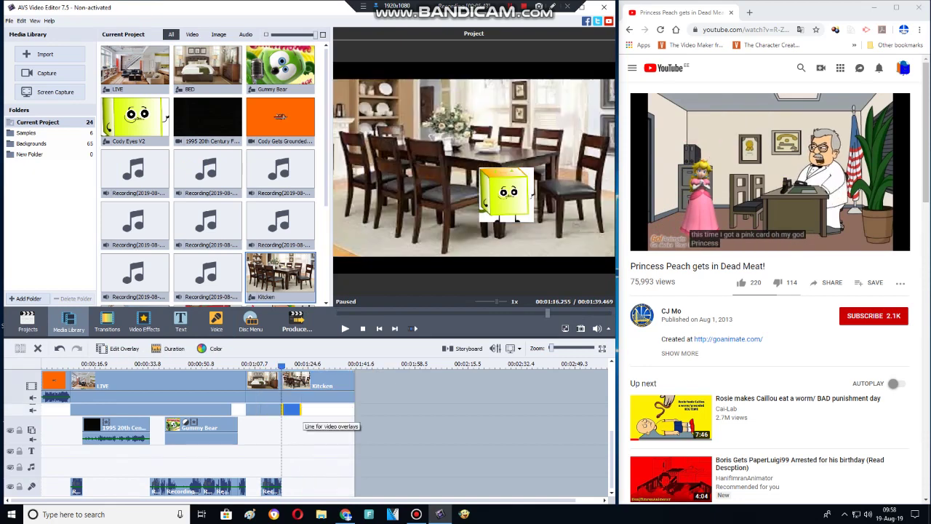